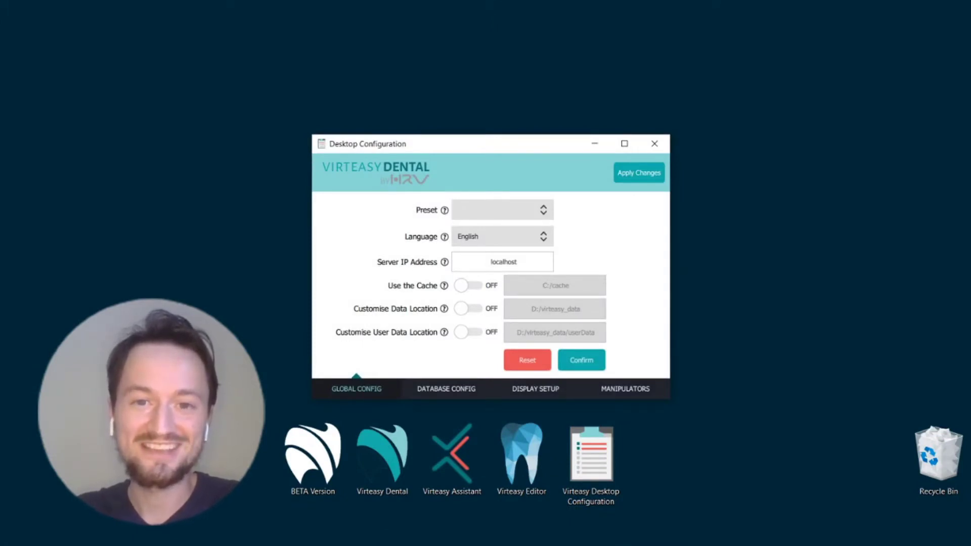
Nudge the Desktop Configuration window up about 30 pixels, keeping its Global Config page open
{"action": "left_click_drag", "start_coordinate": [444, 147], "coordinate": [445, 131]}
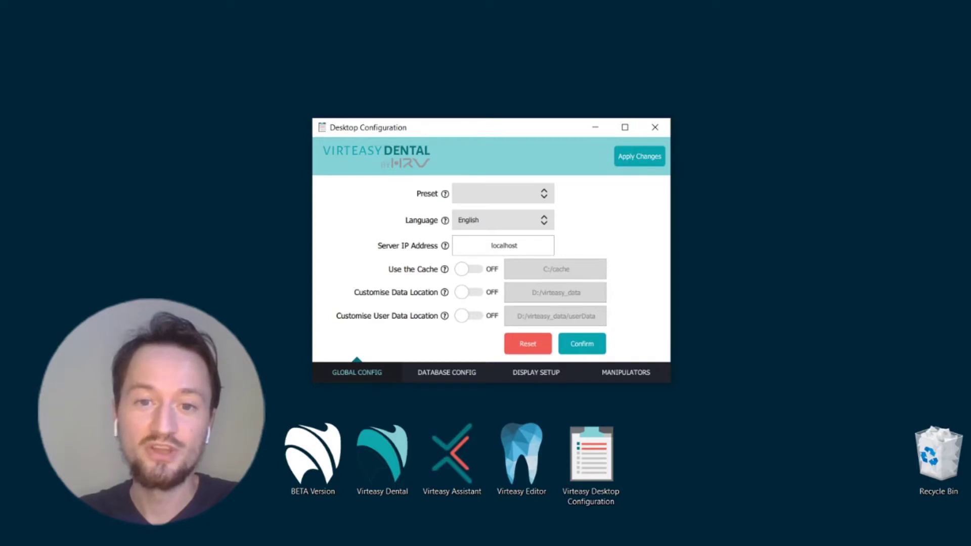
{"action": "key", "text": "alt+Down"}
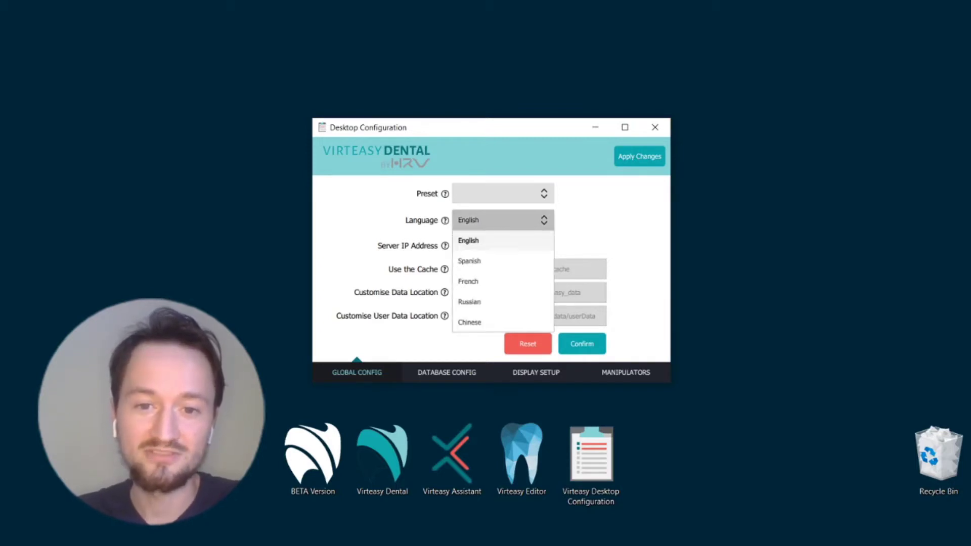
{"action": "key", "text": "Down"}
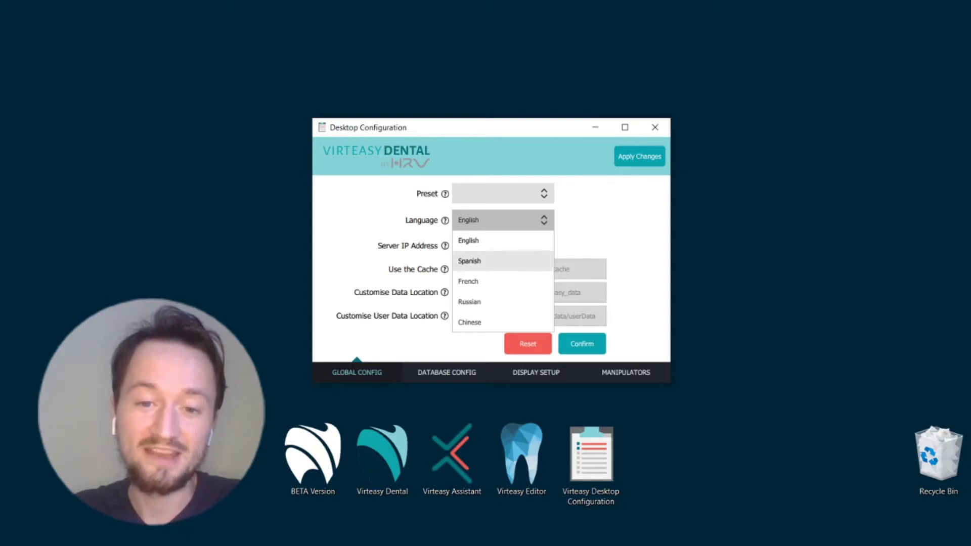
{"action": "key", "text": "Return"}
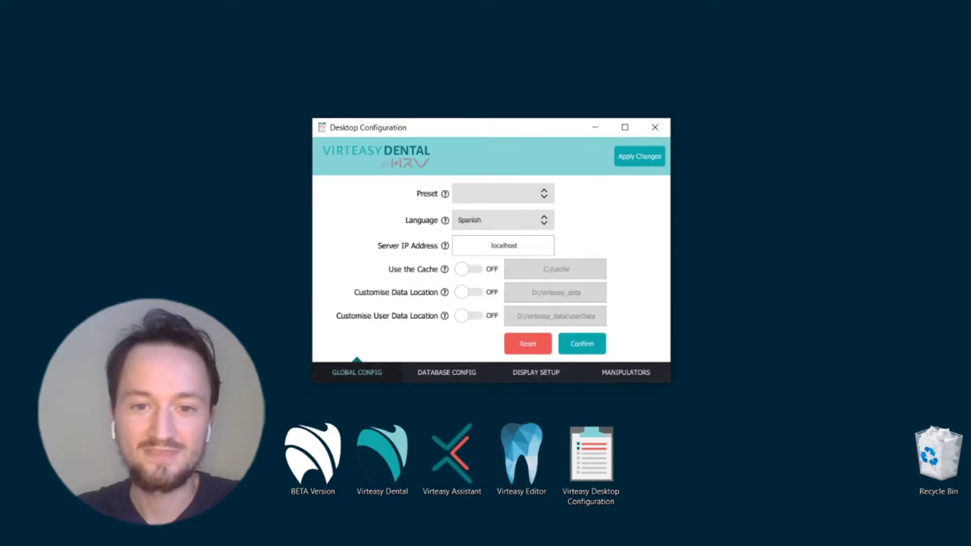
{"action": "left_click", "coordinate": [503, 220]}
{"action": "left_click", "coordinate": [470, 238]}
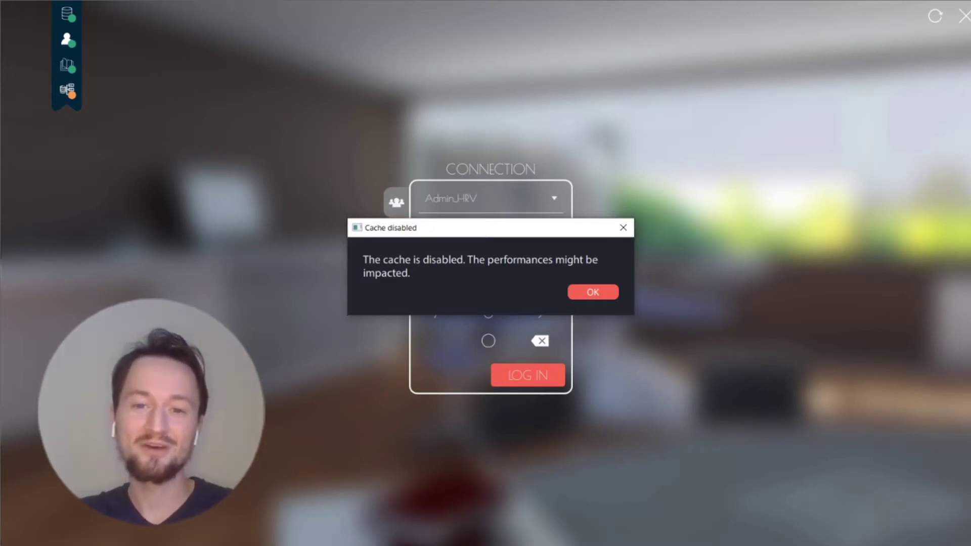
Dismiss the cache-disabled warning and log in with the account PIN
{"action": "key", "text": "Return"}
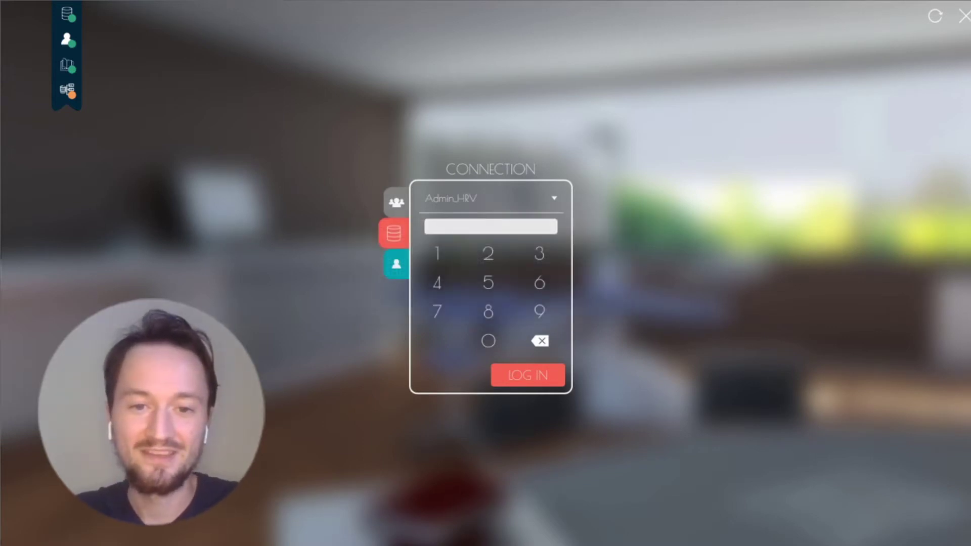
{"action": "type", "text": "1234"}
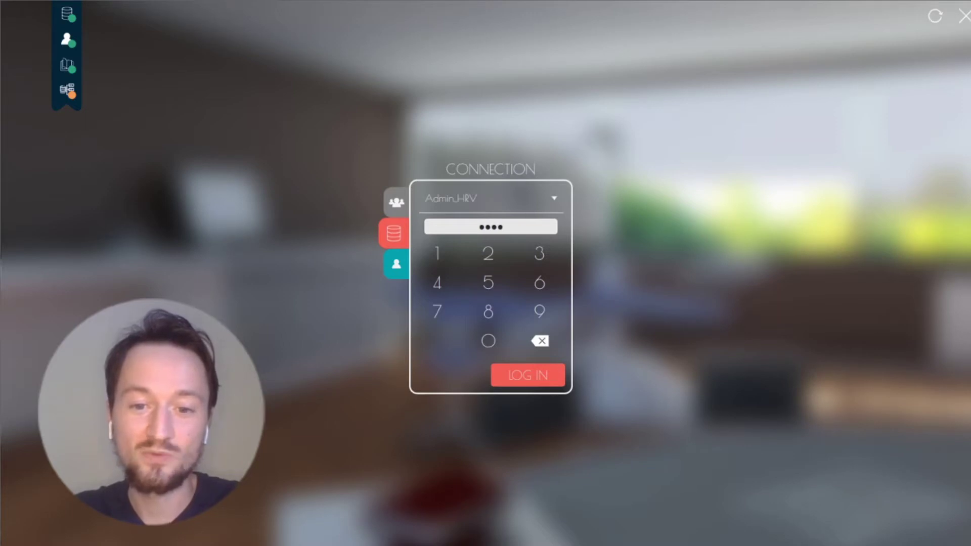
{"action": "key", "text": "Return"}
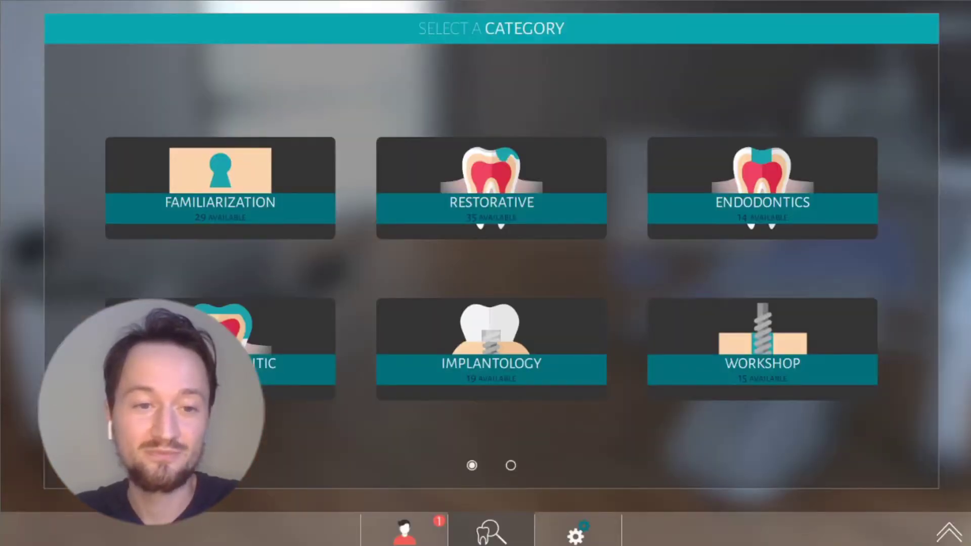
{"action": "key", "text": "Return"}
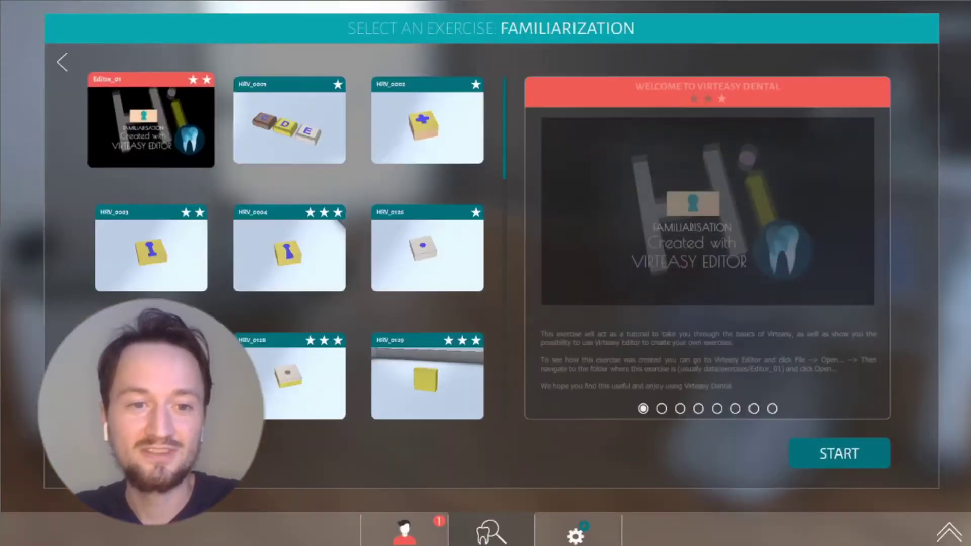
{"action": "scroll", "coordinate": [288, 247], "scroll_direction": "down", "scroll_amount": 3}
{"action": "scroll", "coordinate": [288, 248], "scroll_direction": "up", "scroll_amount": 5}
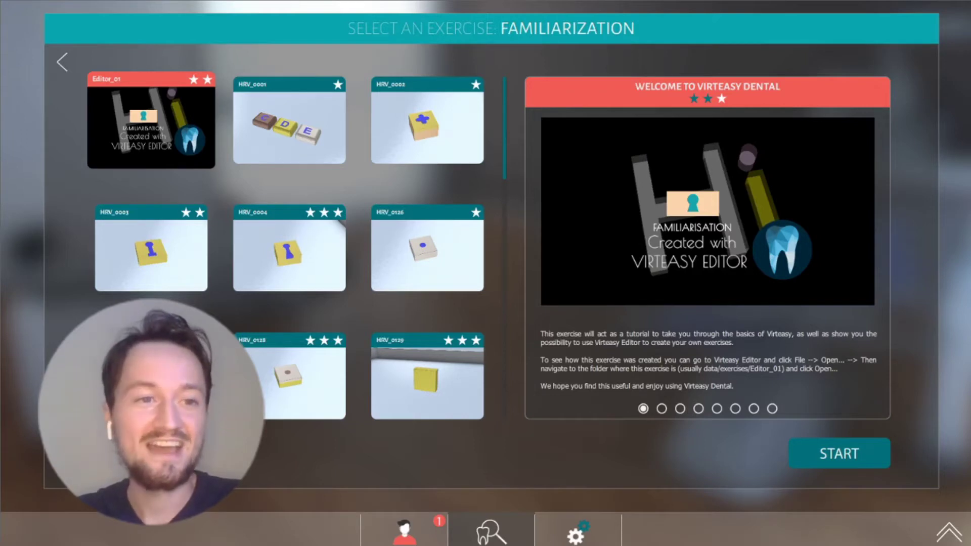
{"action": "key", "text": "Escape"}
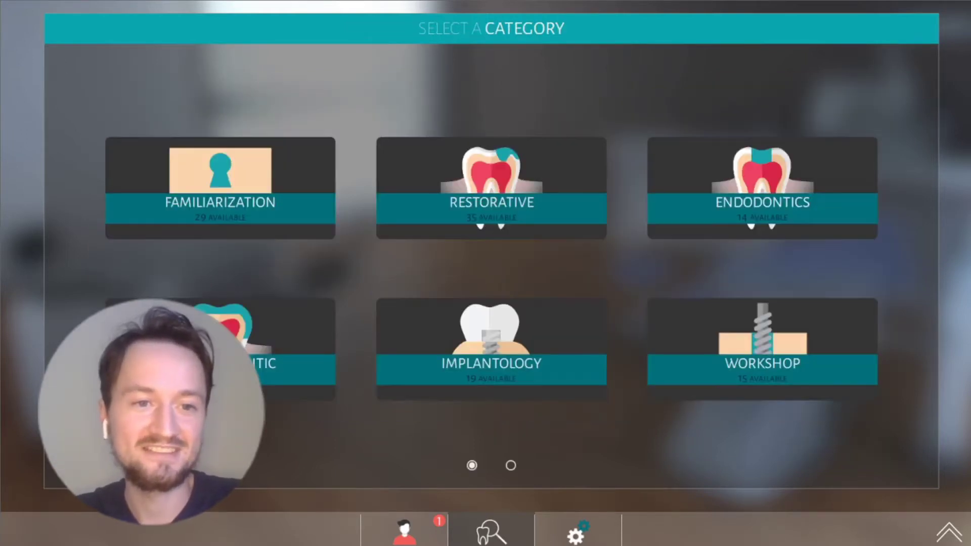
{"action": "left_click", "coordinate": [491, 202]}
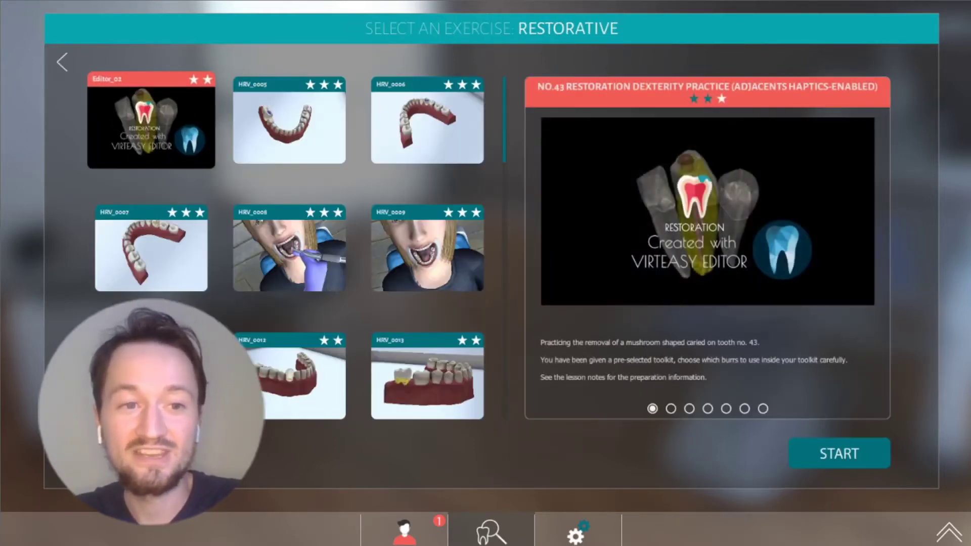
{"action": "left_click", "coordinate": [61, 62]}
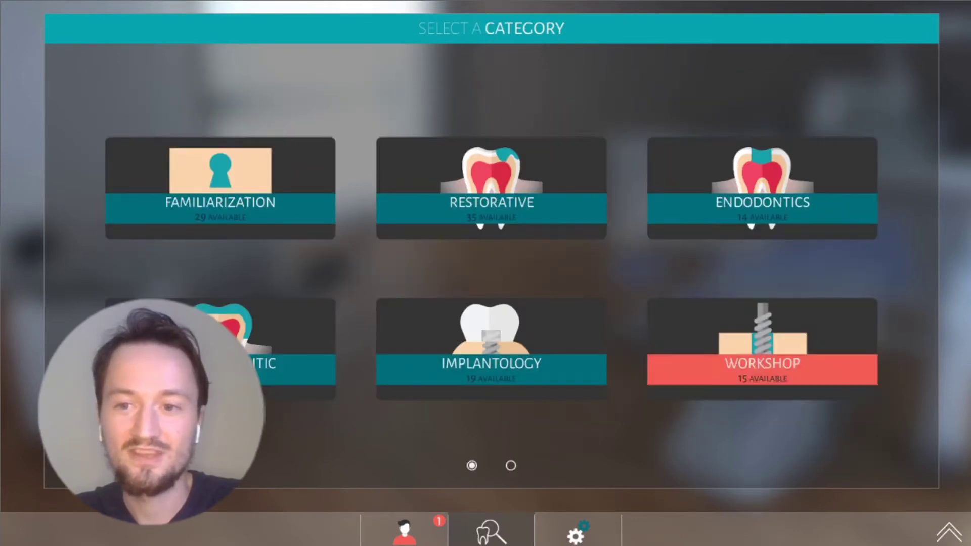
{"action": "left_click", "coordinate": [511, 465]}
{"action": "left_click", "coordinate": [763, 202]}
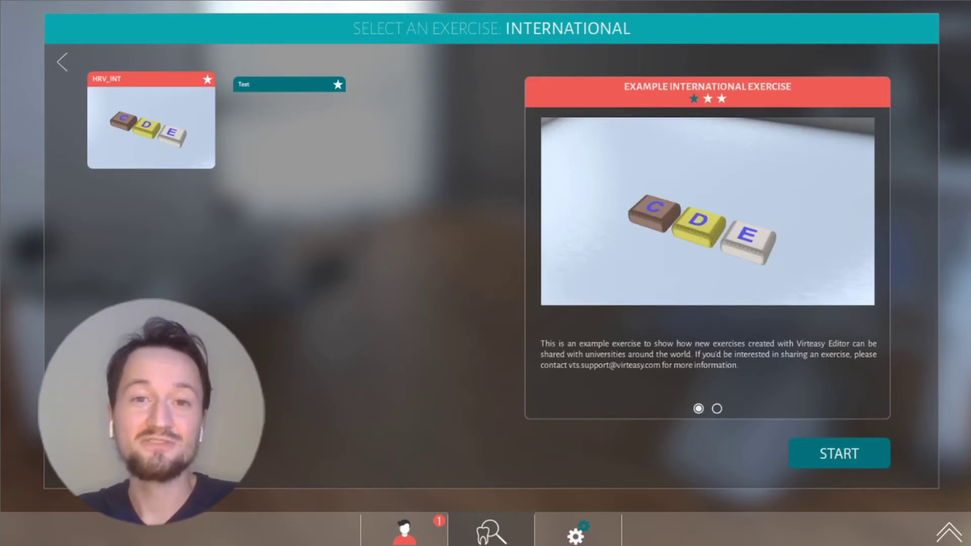
{"action": "key", "text": "Escape"}
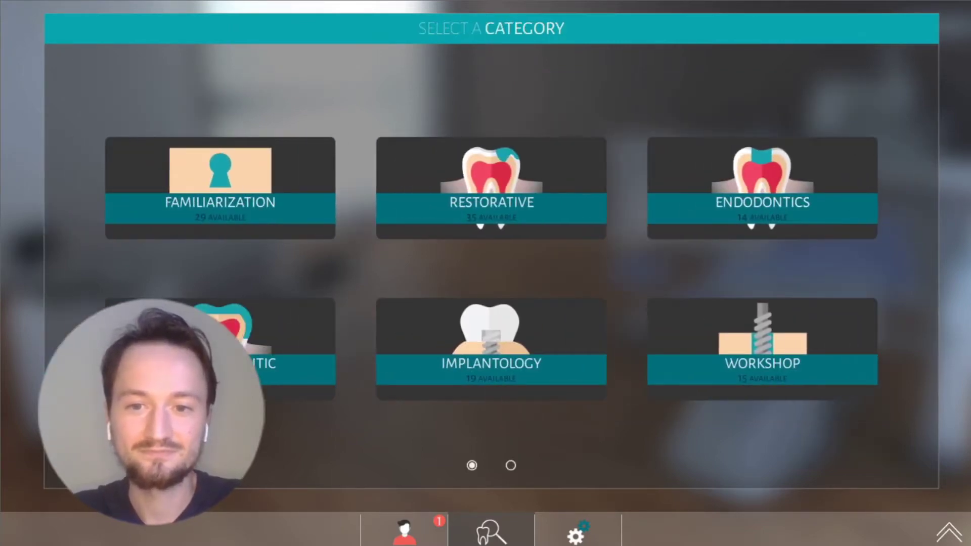
Browse the Endodontics exercises and preview Access Cavity Central Incisor 41, then go back
{"action": "left_click", "coordinate": [762, 204]}
{"action": "scroll", "coordinate": [288, 227], "scroll_direction": "down", "scroll_amount": 2}
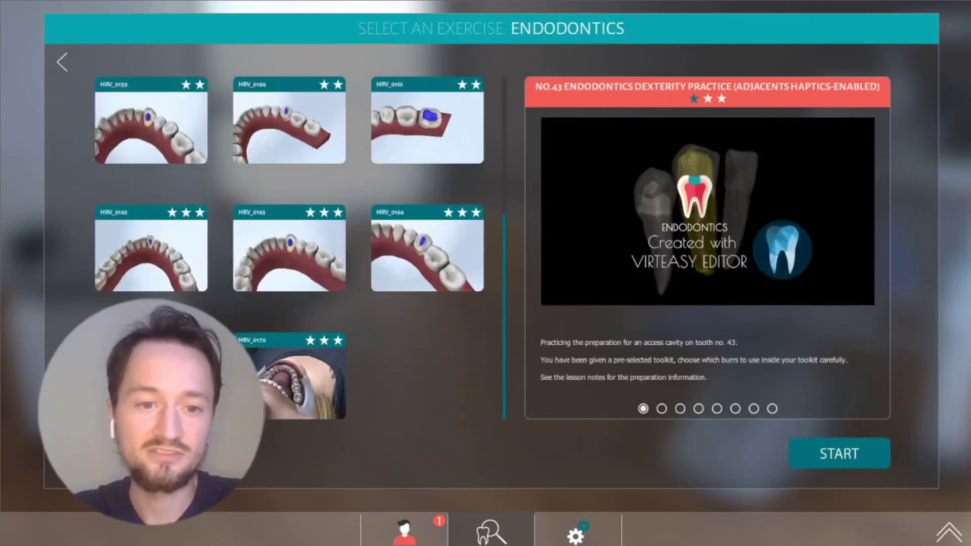
{"action": "left_click", "coordinate": [296, 376]}
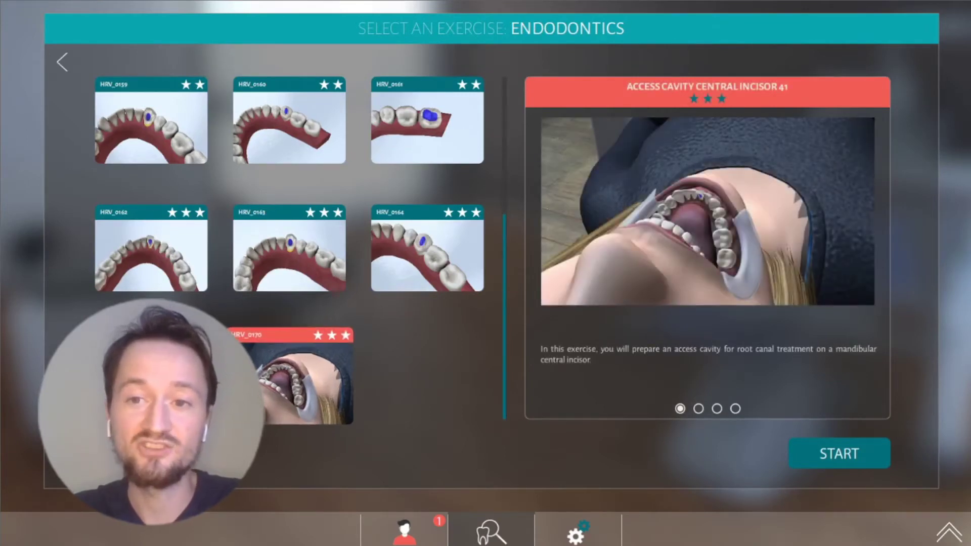
{"action": "left_click", "coordinate": [62, 62]}
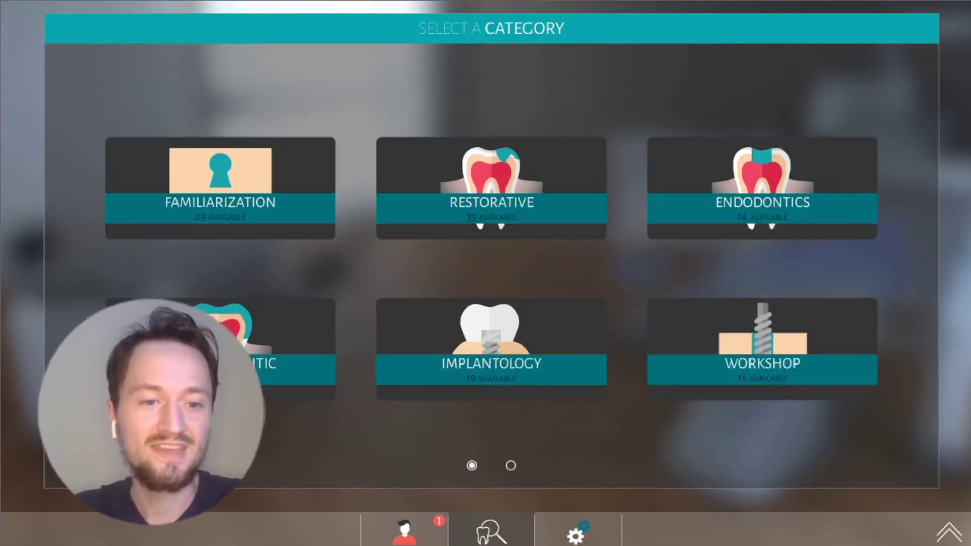
Look through Prosthodontic and Implantology, then open the Familiarization Density Blocks exercise
{"action": "left_click", "coordinate": [293, 366]}
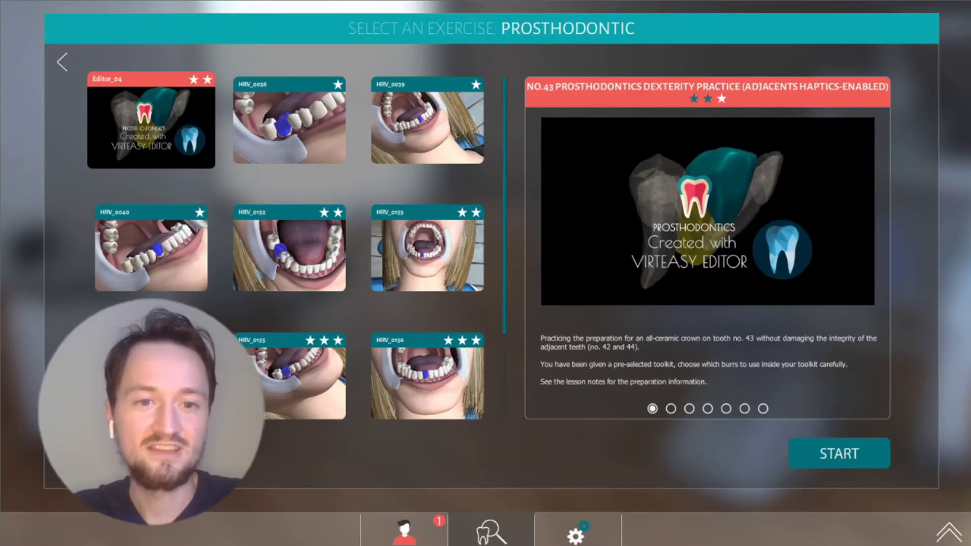
{"action": "scroll", "coordinate": [286, 246], "scroll_direction": "down", "scroll_amount": 3}
{"action": "scroll", "coordinate": [286, 245], "scroll_direction": "up", "scroll_amount": 3}
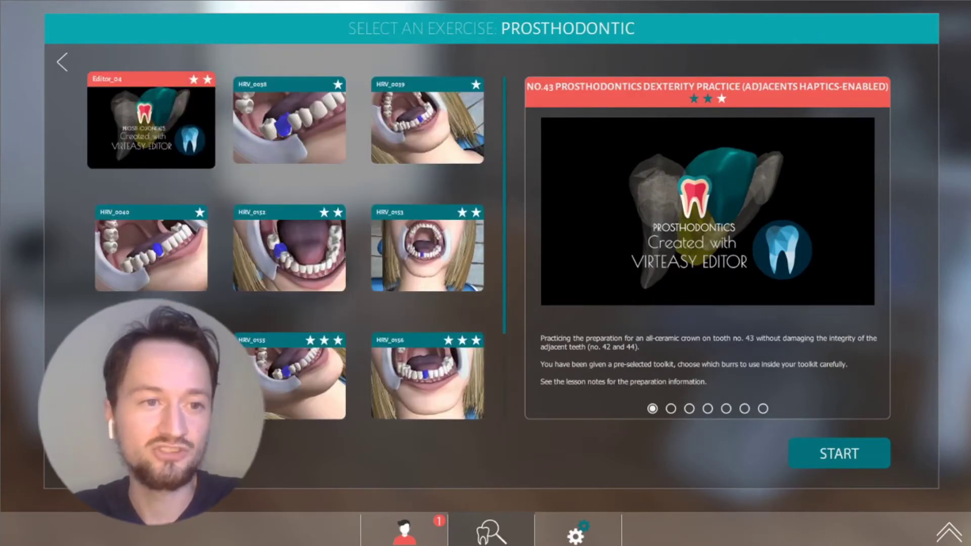
{"action": "left_click", "coordinate": [62, 62]}
{"action": "left_click", "coordinate": [491, 349]}
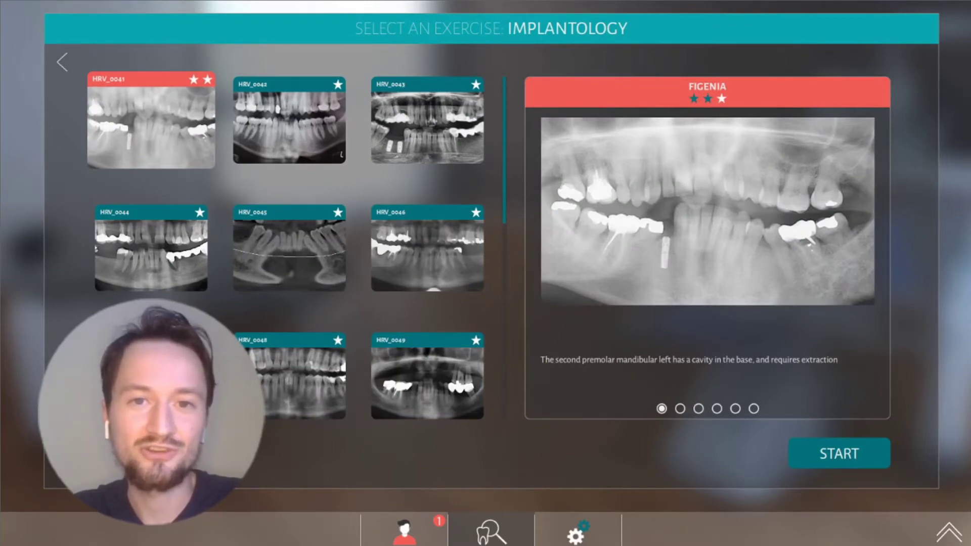
{"action": "left_click", "coordinate": [62, 61]}
{"action": "left_click", "coordinate": [220, 187]}
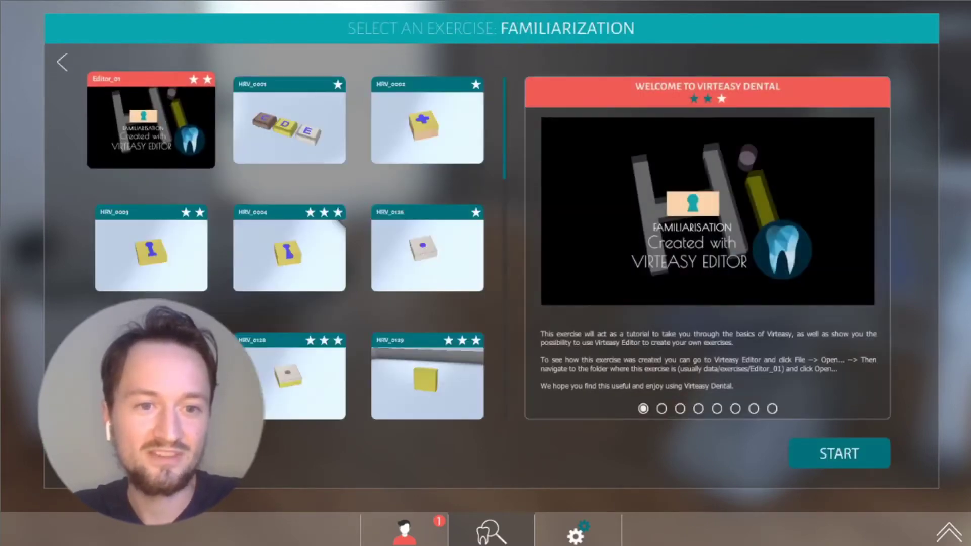
{"action": "left_click", "coordinate": [289, 121]}
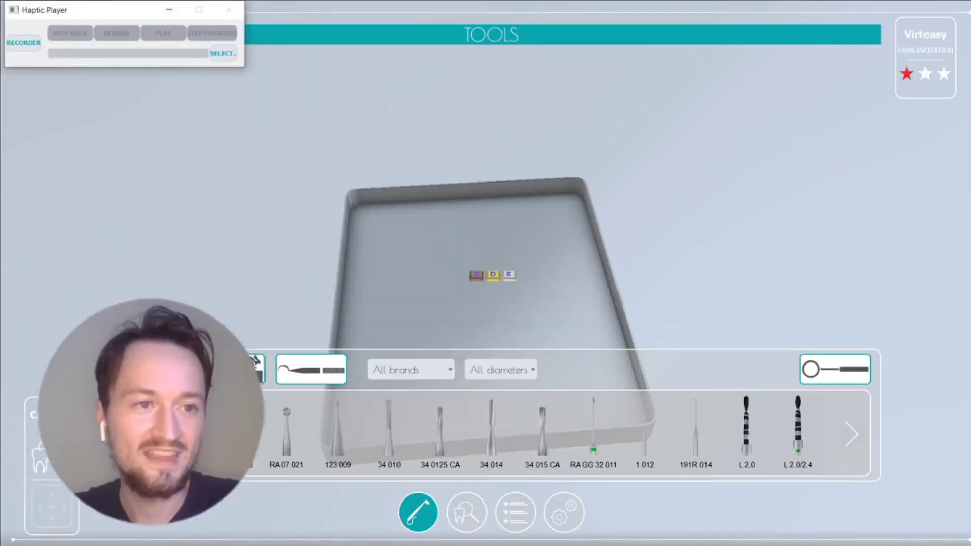
Move Haptic Player down, check settings (density 100%, volume 50%), then close the panel
{"action": "left_click_drag", "start_coordinate": [97, 9], "coordinate": [184, 101]}
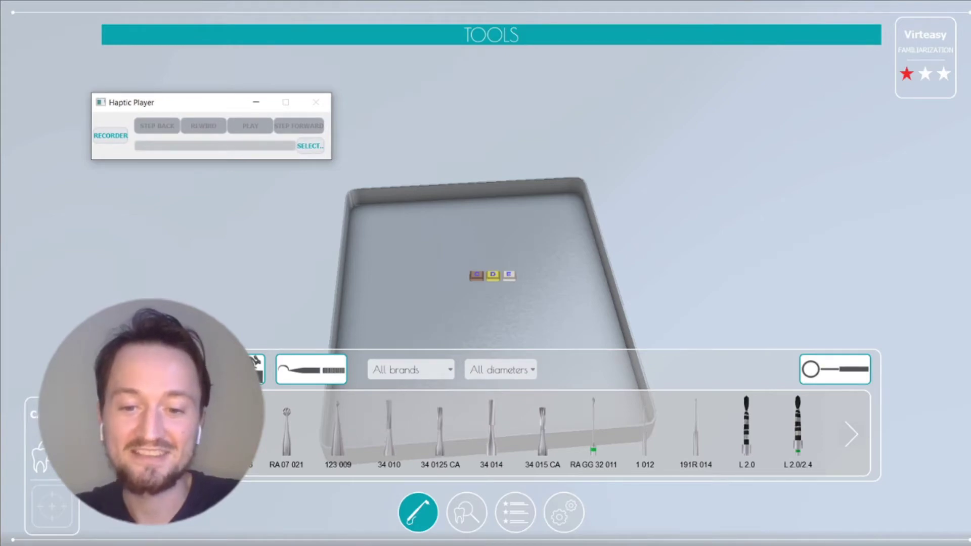
{"action": "left_click", "coordinate": [563, 512]}
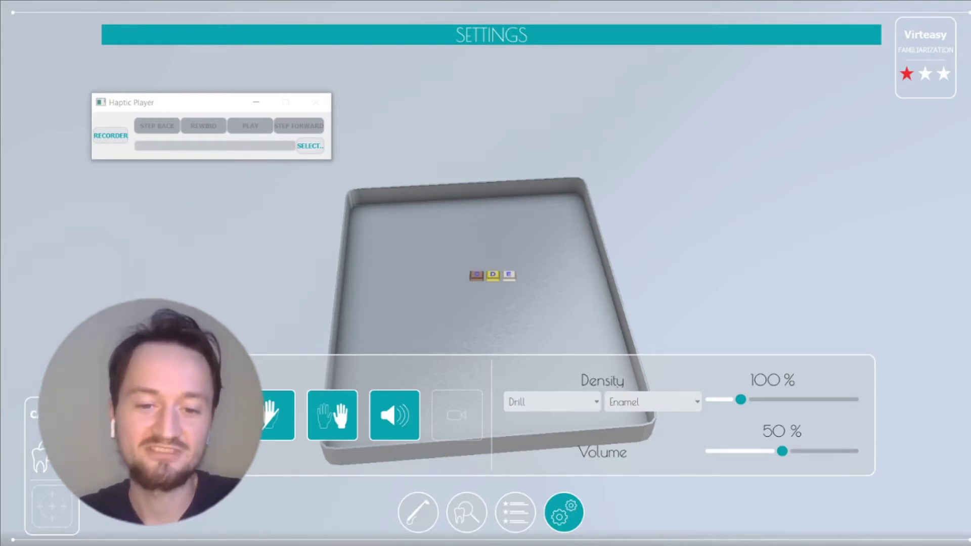
{"action": "key", "text": "Escape"}
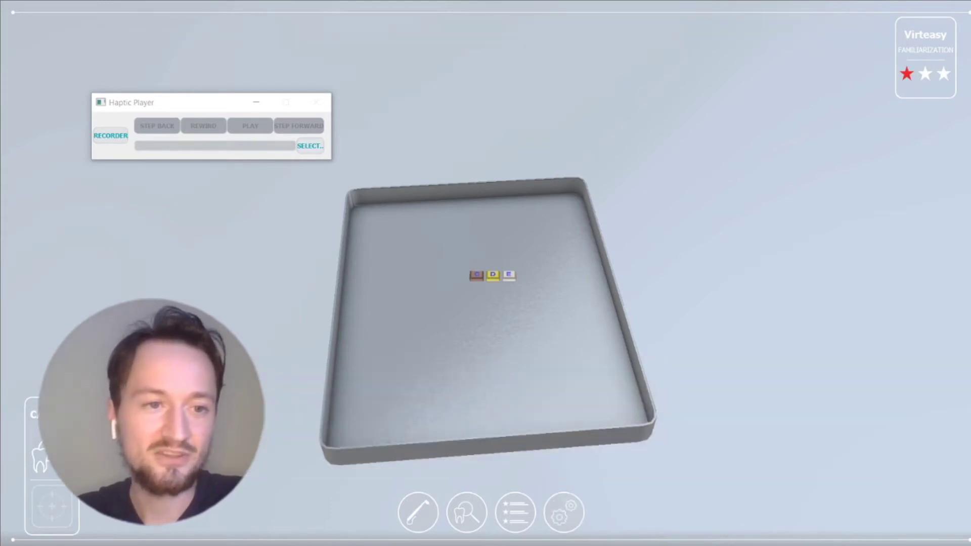
Bring up Haptic Player, show its recorder options, and minimize it
{"action": "key", "text": "alt+Tab"}
{"action": "left_click", "coordinate": [110, 135]}
{"action": "left_click", "coordinate": [255, 102]}
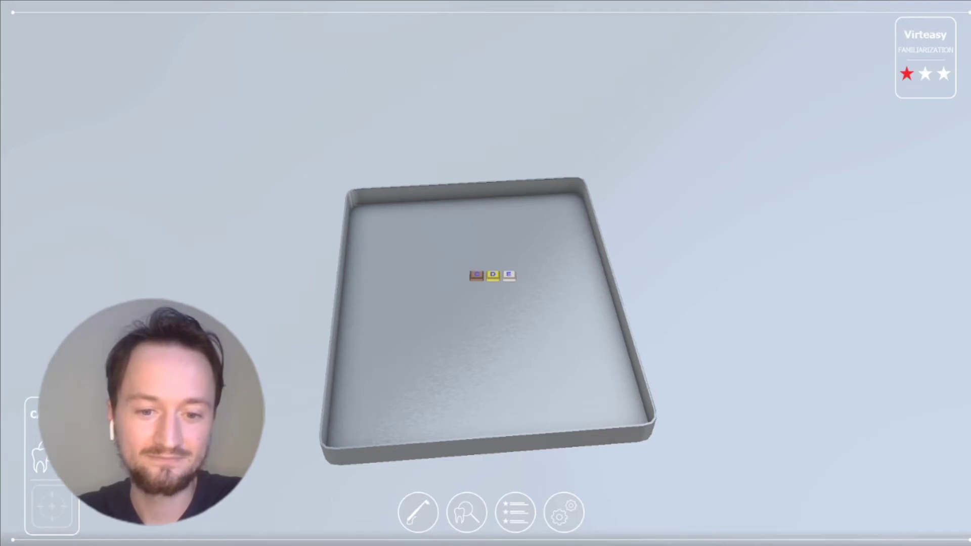
Browse the bur carousel in tool selection, keeping the All brands filter
{"action": "key", "text": "t"}
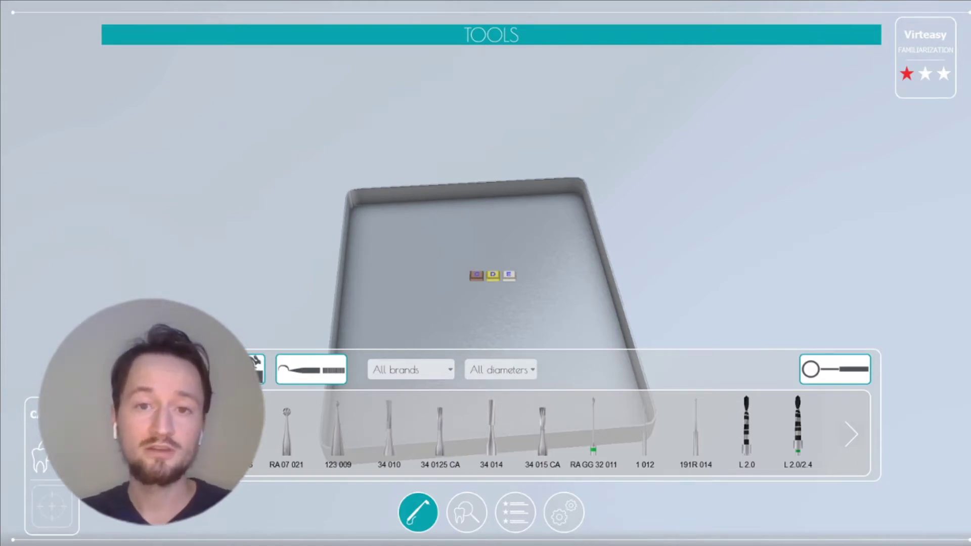
{"action": "scroll", "coordinate": [556, 430], "scroll_direction": "right", "scroll_amount": 5}
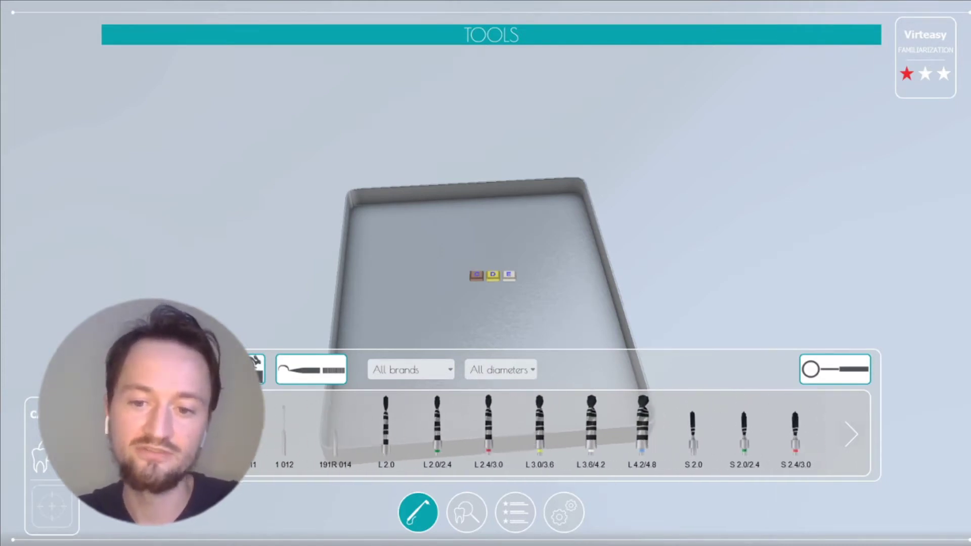
{"action": "scroll", "coordinate": [556, 429], "scroll_direction": "left", "scroll_amount": 5}
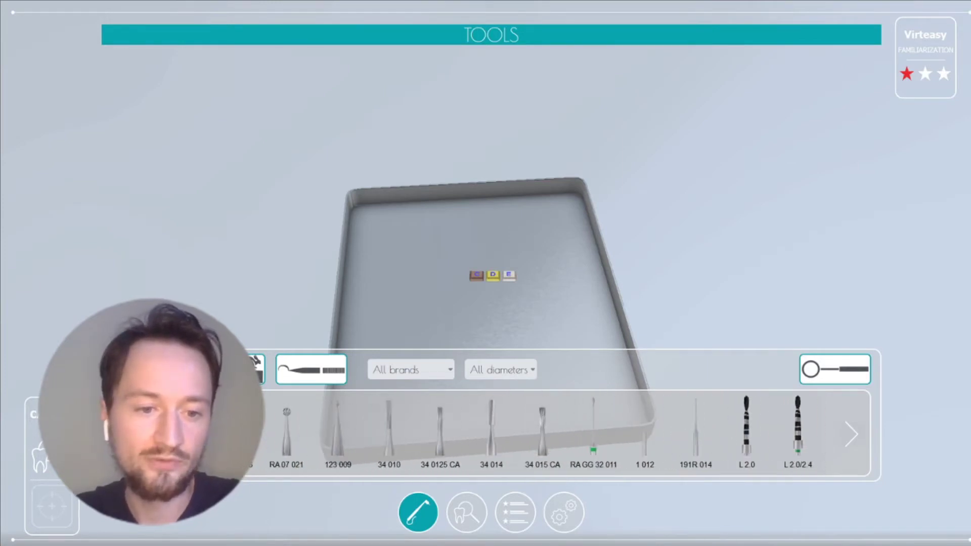
{"action": "left_click", "coordinate": [410, 370]}
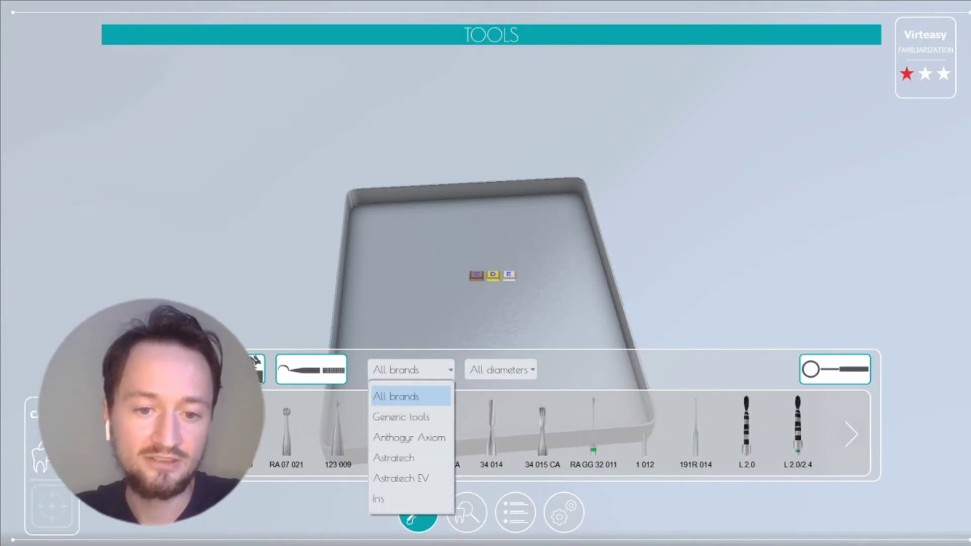
{"action": "left_click", "coordinate": [410, 395]}
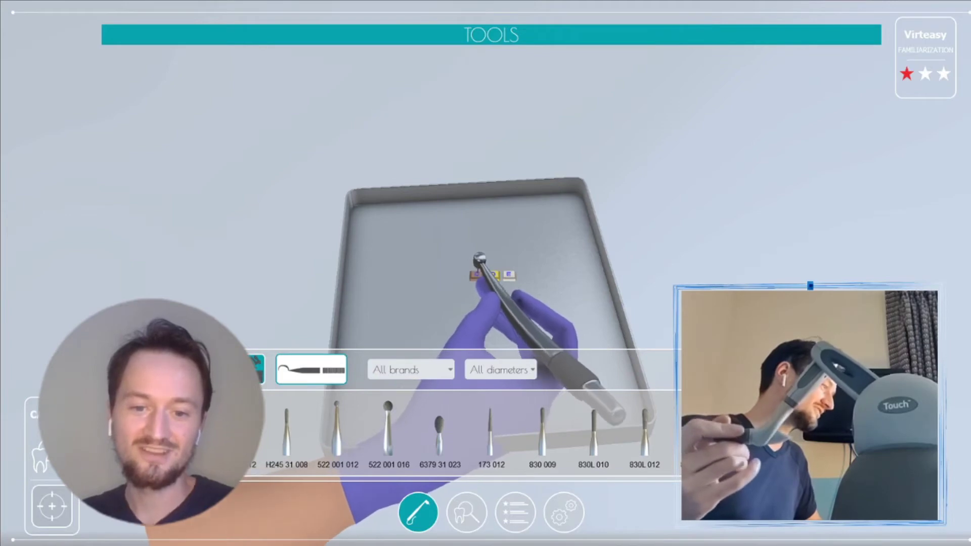
Close tool selection with the bur-fitted handpiece held over the CDE blocks
{"action": "key", "text": "Escape"}
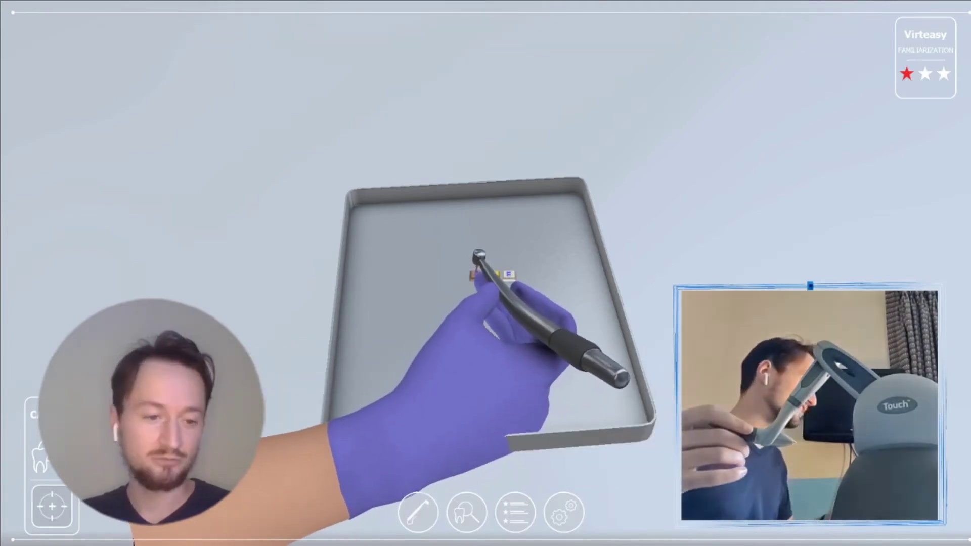
Calibrate the hand position, mirror the pose, and apply it over the C, D, E blocks
{"action": "left_click", "coordinate": [51, 506]}
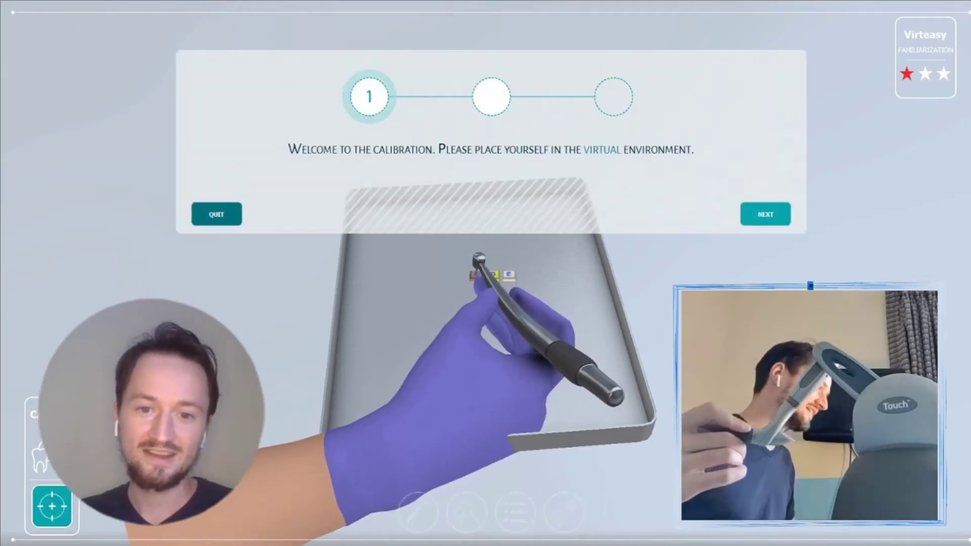
{"action": "key", "text": "Return"}
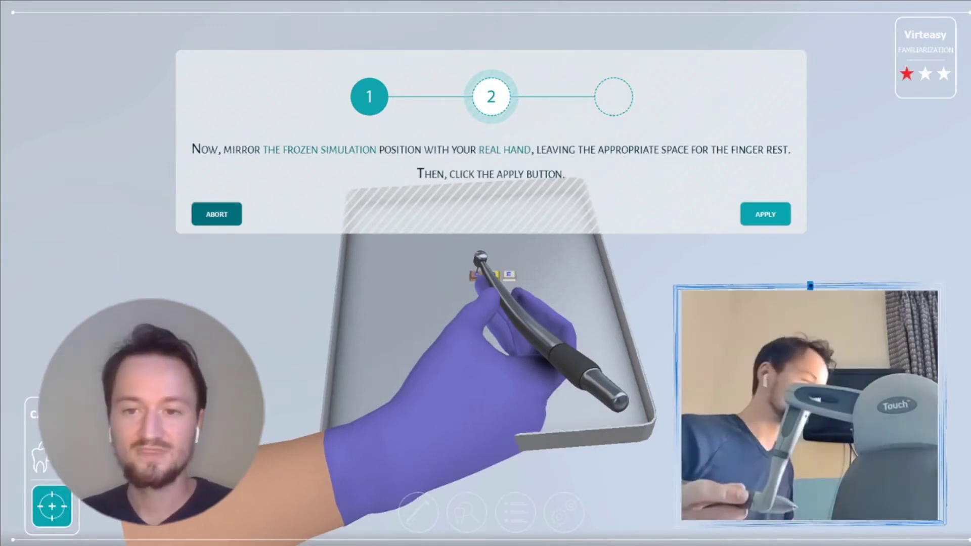
{"action": "key", "text": "Return"}
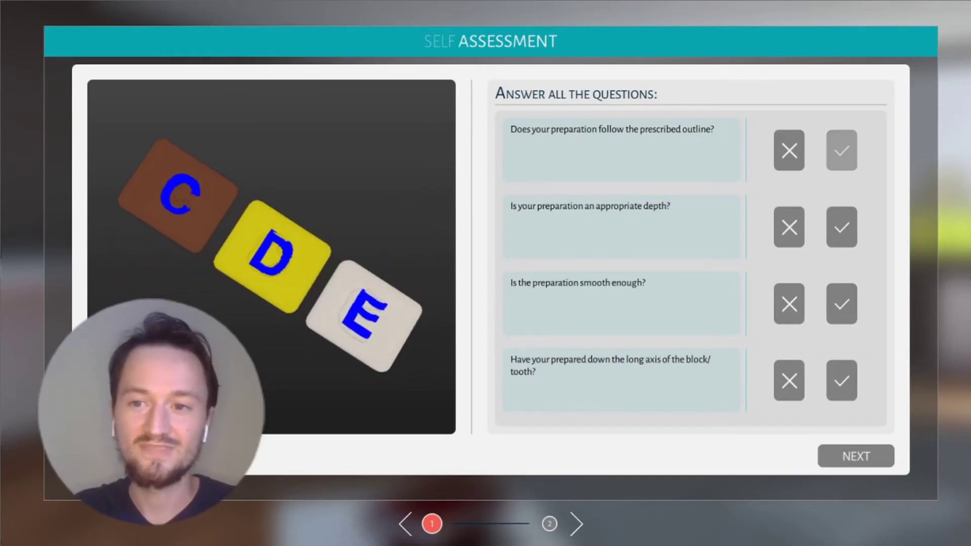
Mark preparation depth as not appropriate and smoothness as sufficient, then continue to reflection
{"action": "left_click", "coordinate": [788, 227]}
{"action": "left_click", "coordinate": [841, 304]}
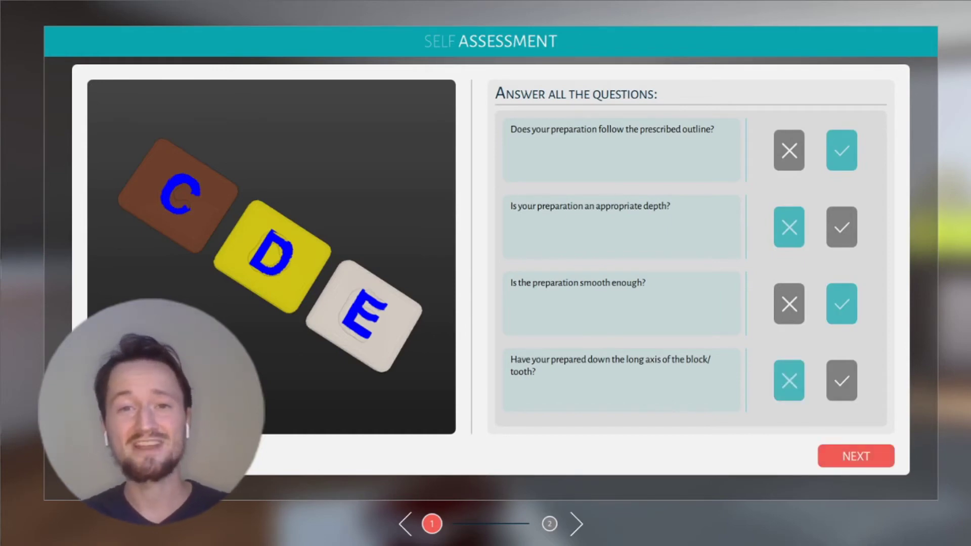
{"action": "left_click", "coordinate": [855, 456]}
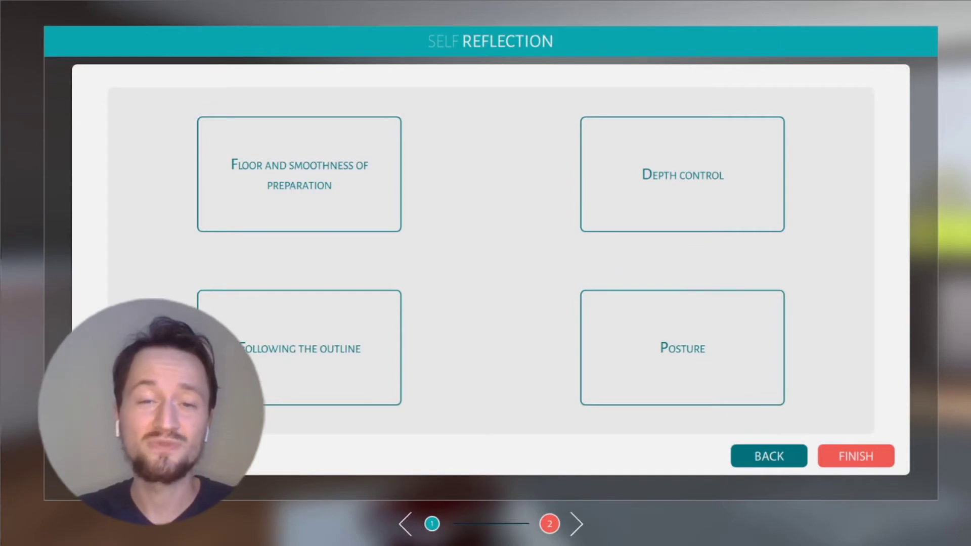
Rate floor and smoothness as requiring improvement, citing lack of handpiece control
{"action": "left_click", "coordinate": [299, 175]}
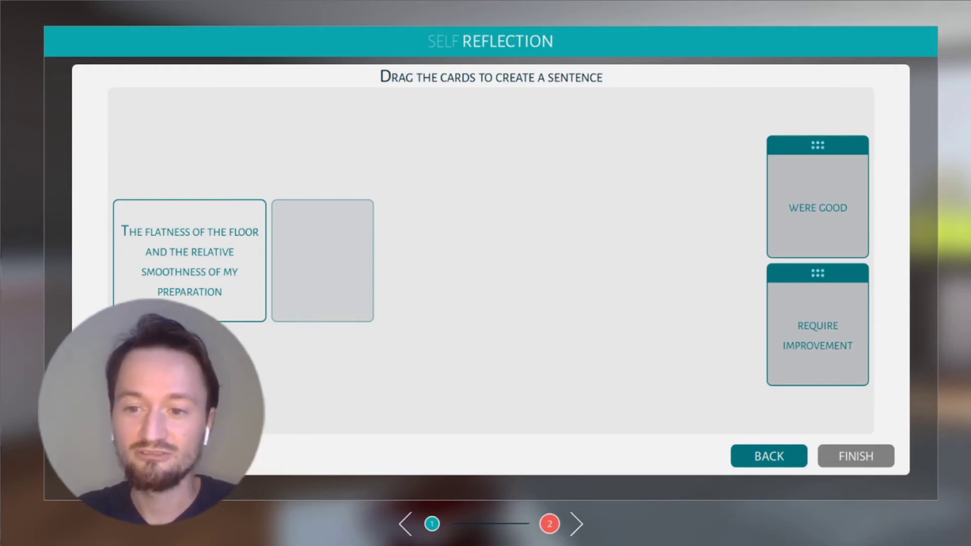
{"action": "left_click_drag", "start_coordinate": [818, 273], "coordinate": [323, 212]}
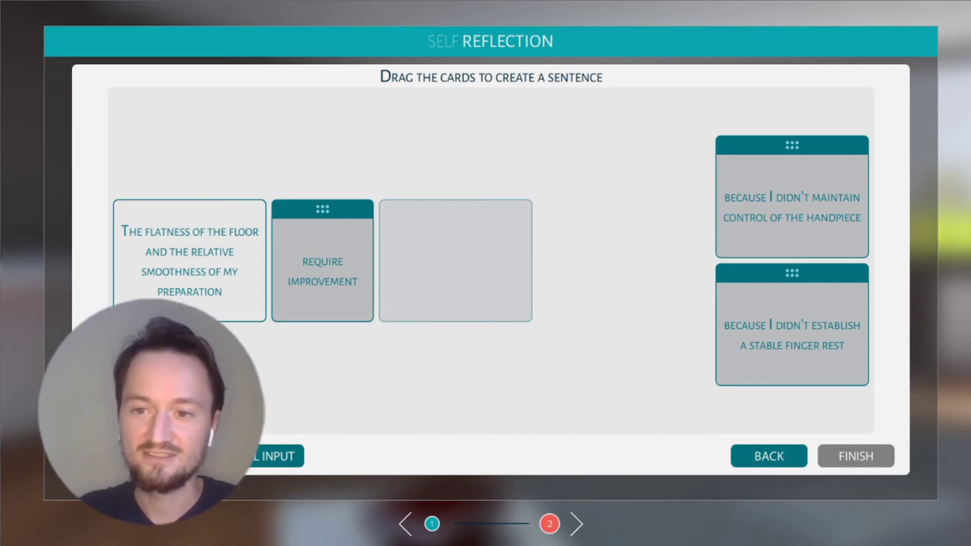
{"action": "left_click_drag", "start_coordinate": [792, 145], "coordinate": [455, 145]}
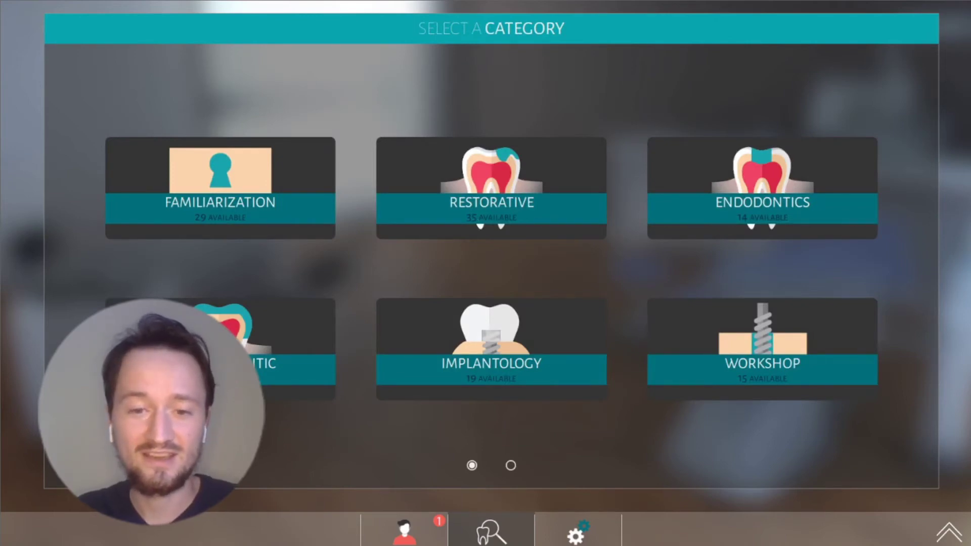
Open the IMPLANTOLOGY tile from the Select a Category screen
{"action": "left_click", "coordinate": [490, 363]}
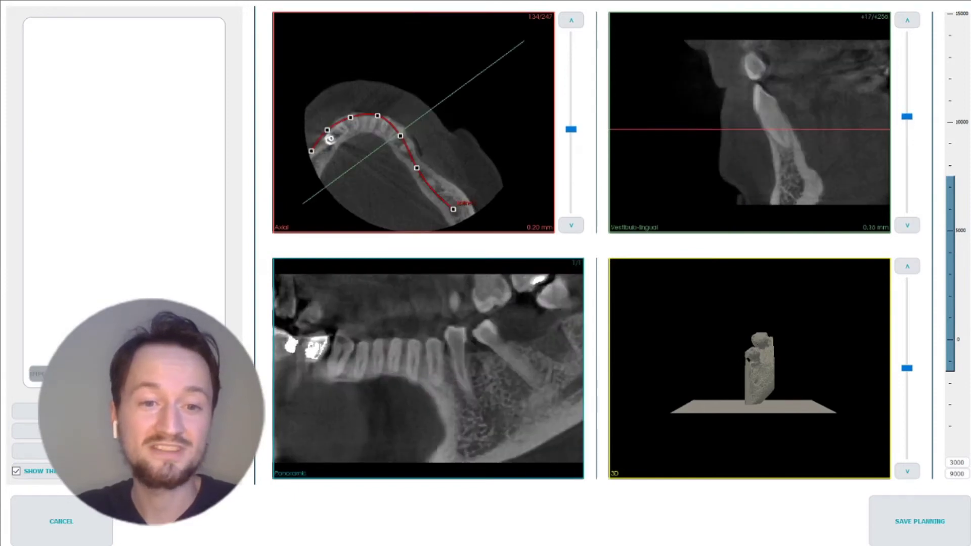
Zoom the Axial slice in and out to inspect the traced mandibular arch
{"action": "scroll", "coordinate": [749, 122], "scroll_direction": "up", "scroll_amount": 5}
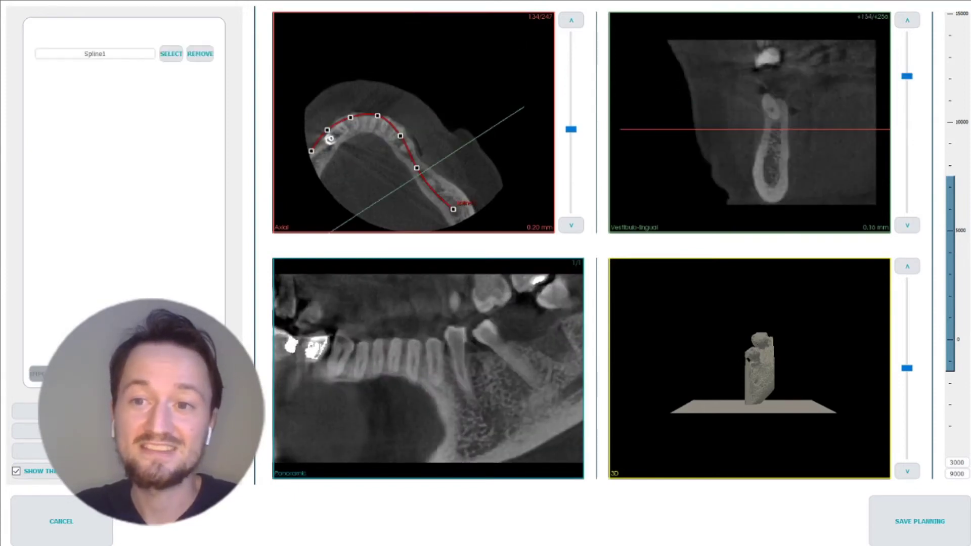
{"action": "scroll", "coordinate": [749, 122], "scroll_direction": "down", "scroll_amount": 1}
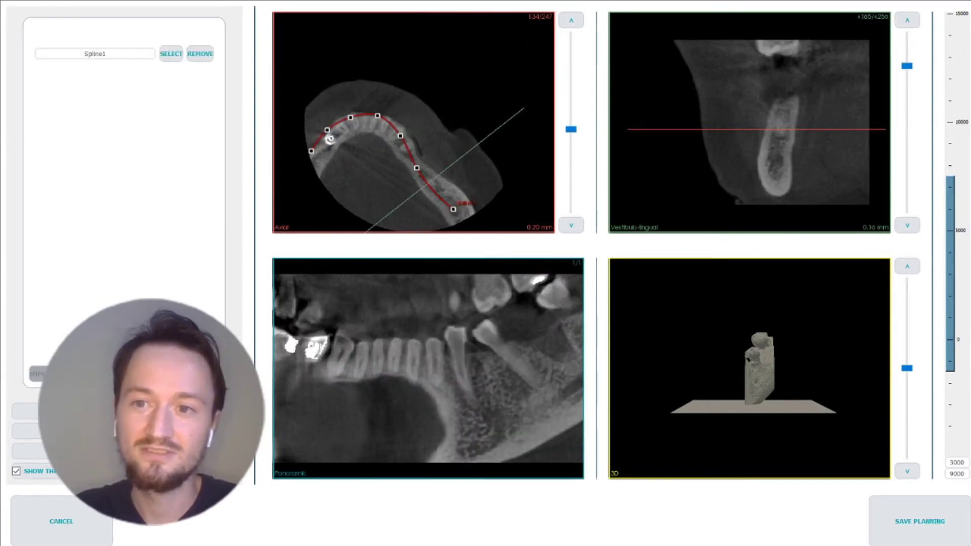
{"action": "scroll", "coordinate": [750, 121], "scroll_direction": "up", "scroll_amount": 3}
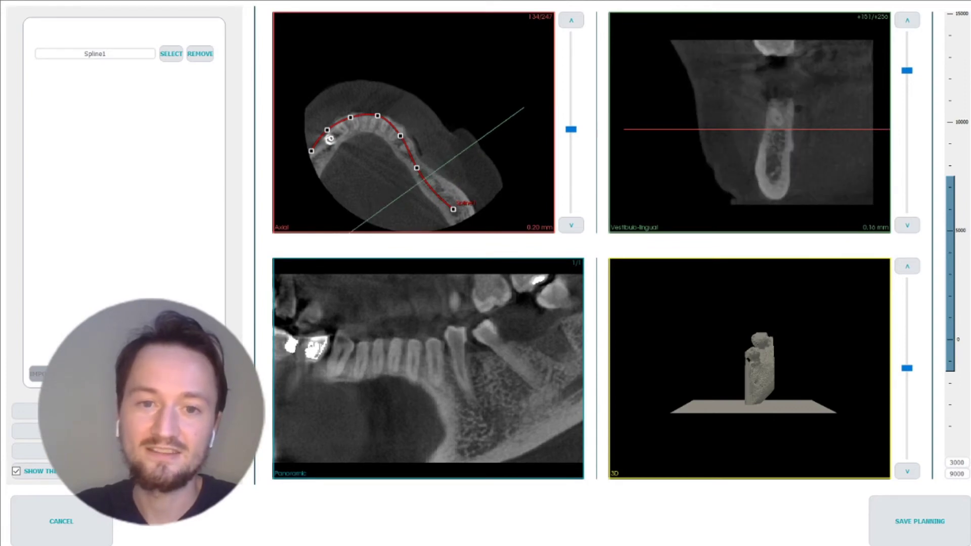
{"action": "scroll", "coordinate": [749, 122], "scroll_direction": "up", "scroll_amount": 1}
{"action": "scroll", "coordinate": [749, 122], "scroll_direction": "down", "scroll_amount": 3}
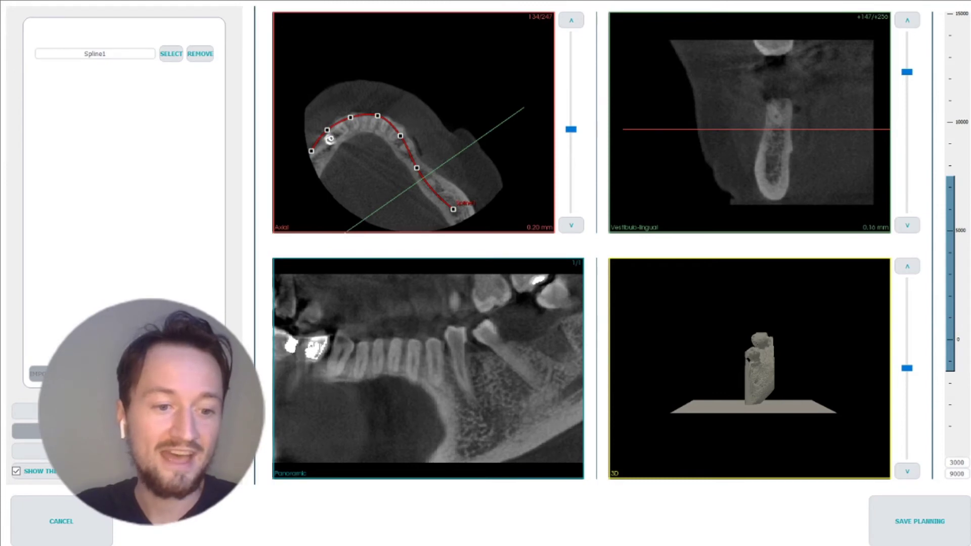
Finish Spline1 and add an osseo_speed_ev_3_0_s_11 implant at tooth number 36
{"action": "left_click", "coordinate": [26, 430]}
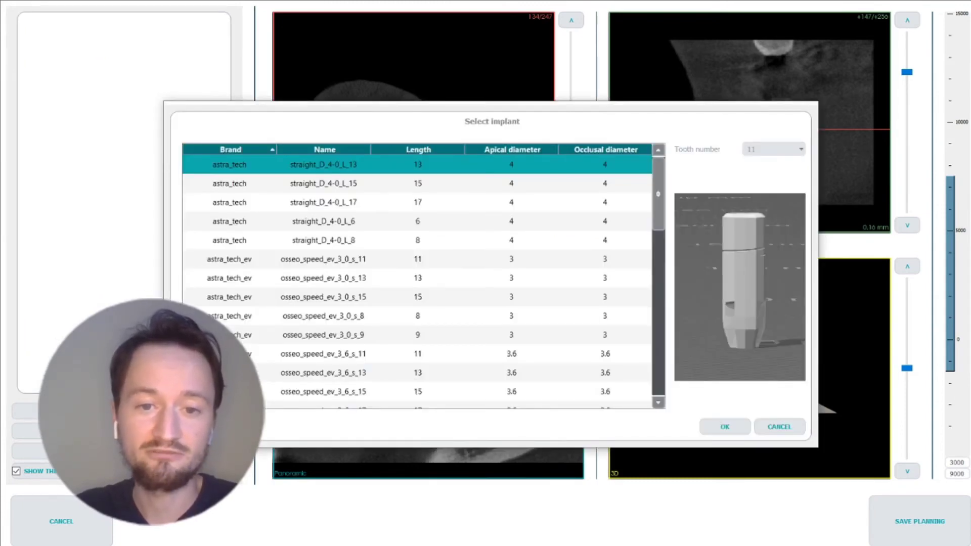
{"action": "left_click", "coordinate": [323, 259]}
{"action": "left_click", "coordinate": [774, 148]}
{"action": "scroll", "coordinate": [766, 206], "scroll_direction": "down", "scroll_amount": 5}
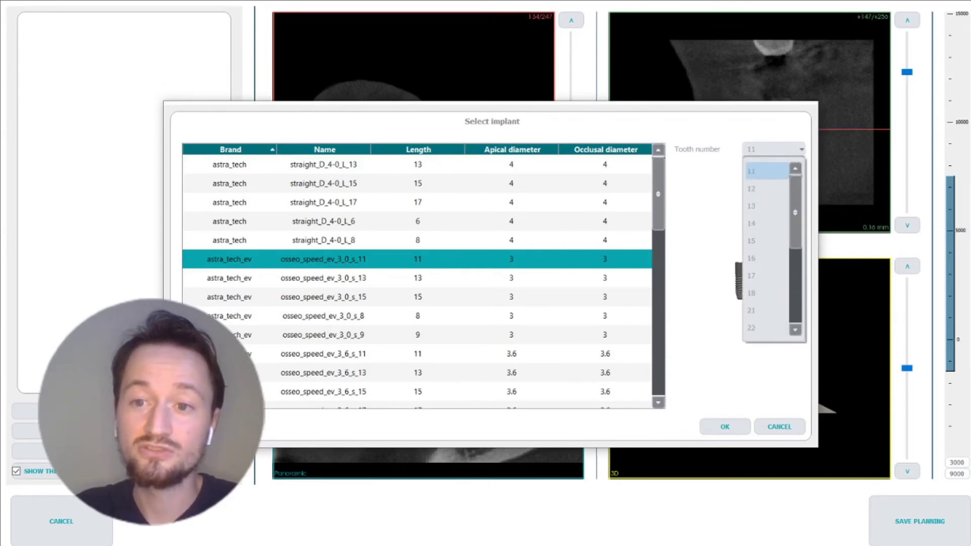
{"action": "scroll", "coordinate": [766, 188], "scroll_direction": "up", "scroll_amount": 1}
{"action": "left_click", "coordinate": [765, 171]}
{"action": "left_click", "coordinate": [725, 426]}
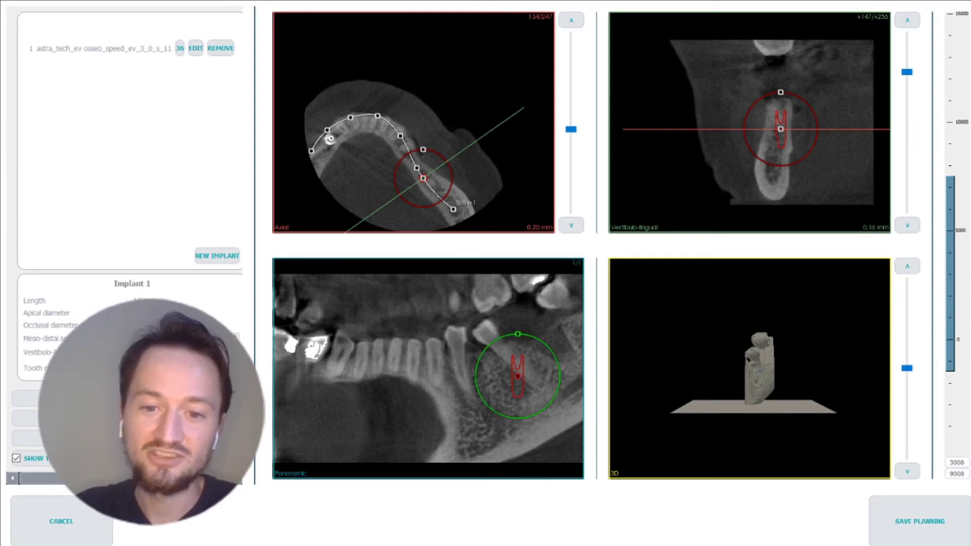
Reposition and tilt the implant within the lower molar bone in the panoramic view
{"action": "left_click_drag", "start_coordinate": [517, 375], "coordinate": [552, 348]}
{"action": "left_click_drag", "start_coordinate": [553, 305], "coordinate": [532, 312]}
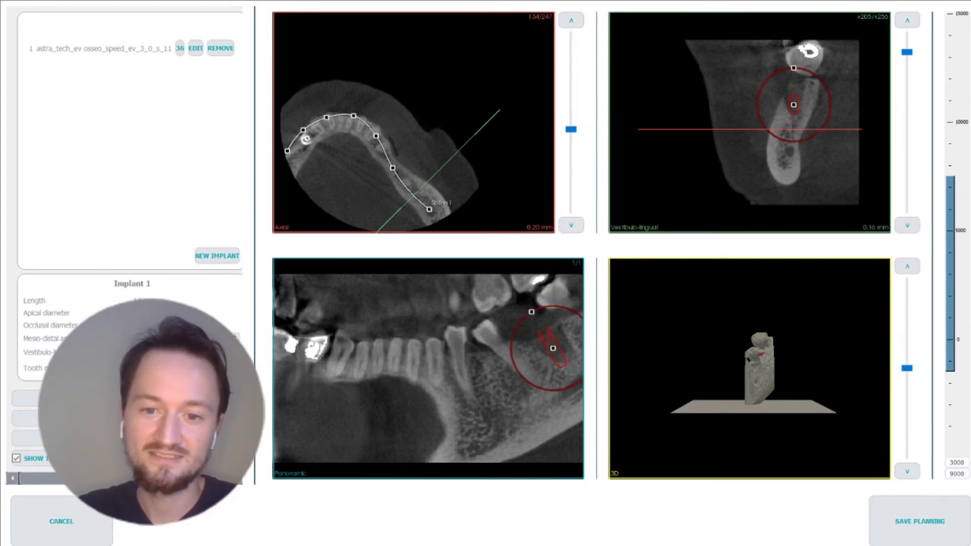
{"action": "left_click_drag", "start_coordinate": [553, 348], "coordinate": [543, 344]}
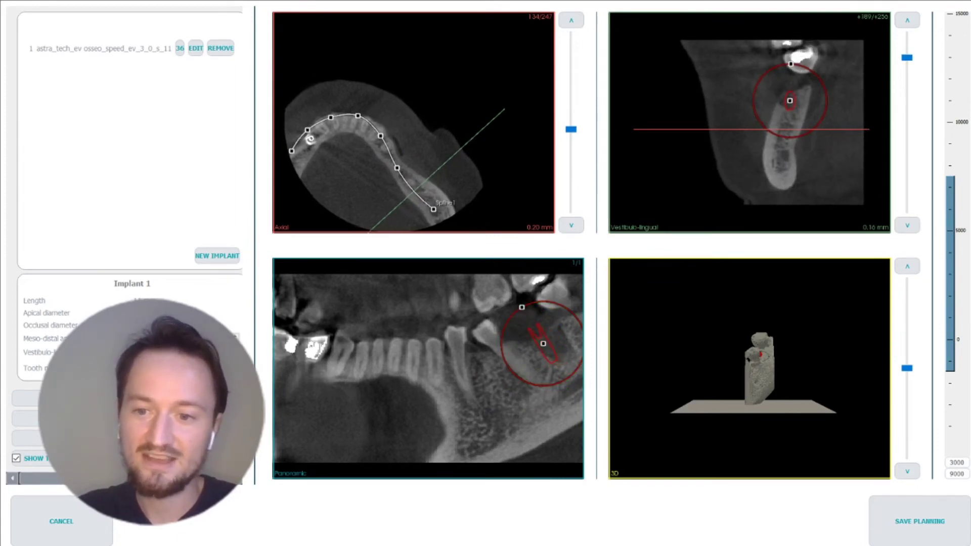
{"action": "left_click_drag", "start_coordinate": [738, 353], "coordinate": [773, 366]}
{"action": "scroll", "coordinate": [749, 369], "scroll_direction": "up", "scroll_amount": 3}
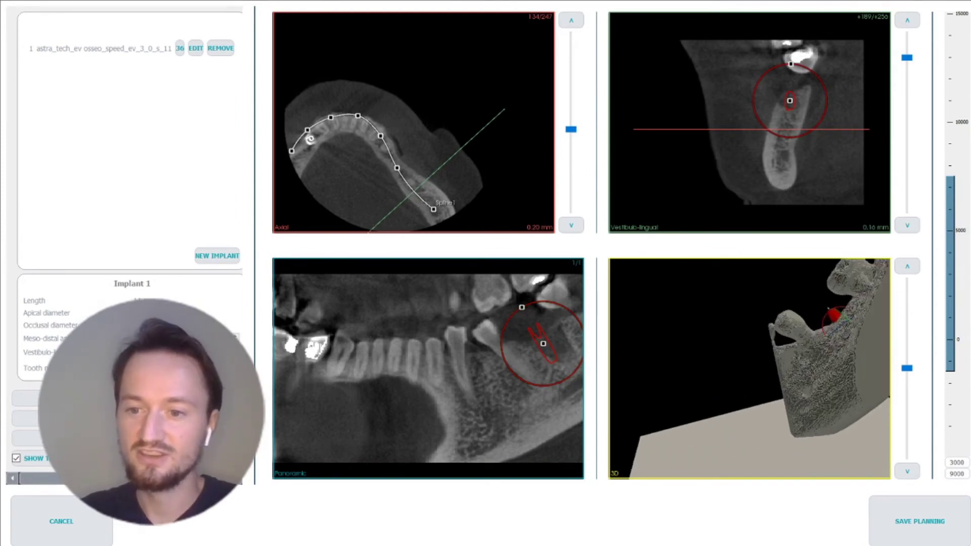
{"action": "scroll", "coordinate": [748, 369], "scroll_direction": "up", "scroll_amount": 1}
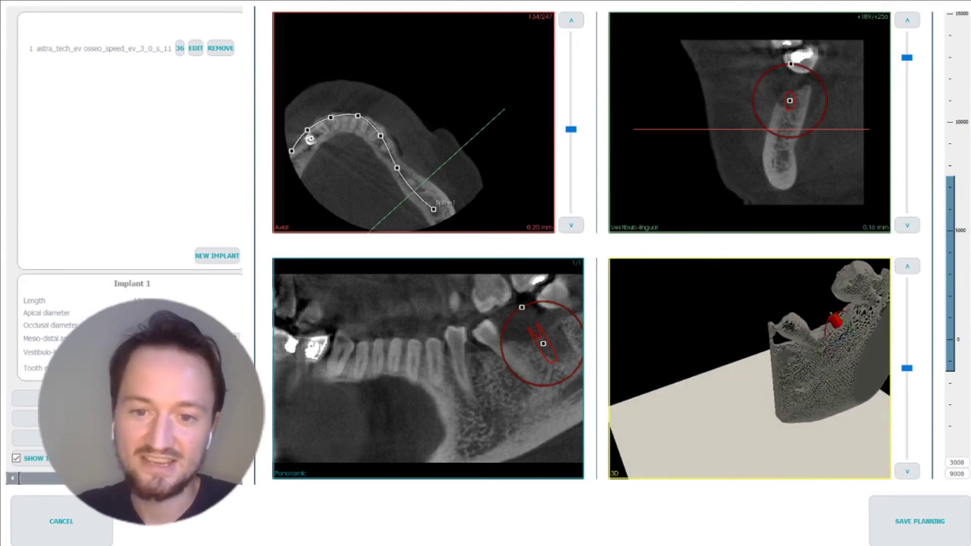
{"action": "left_click_drag", "start_coordinate": [522, 306], "coordinate": [517, 310]}
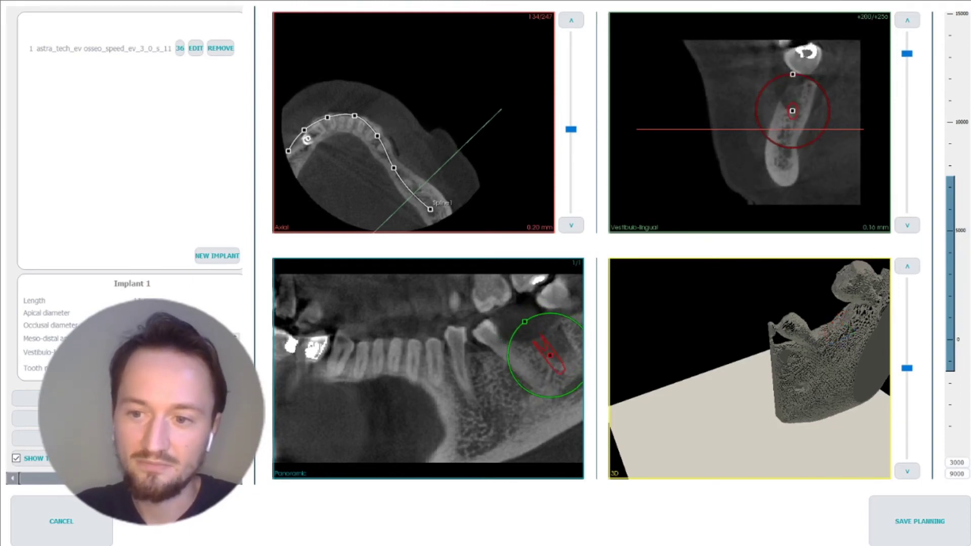
{"action": "left_click_drag", "start_coordinate": [543, 344], "coordinate": [550, 357]}
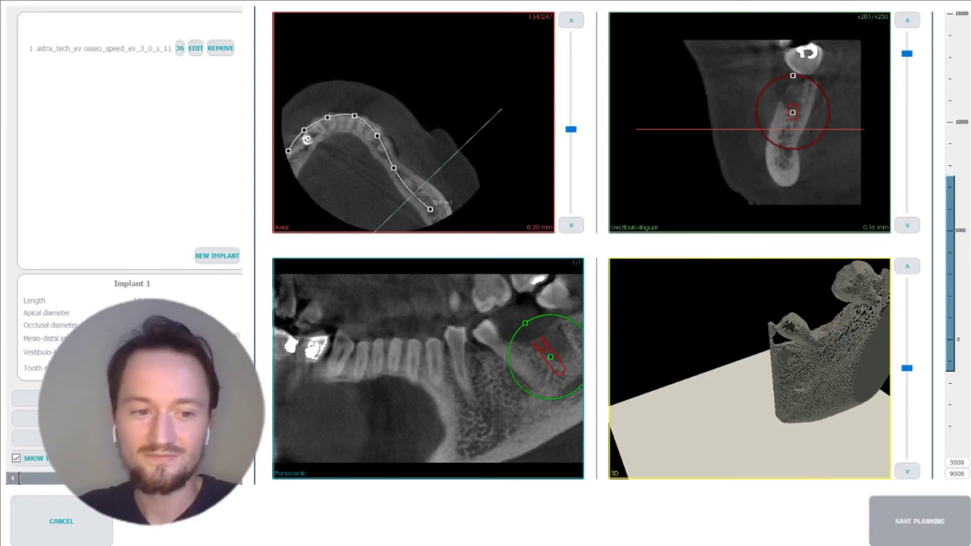
Save the implant planning and load it for comparison with the expert's planning
{"action": "left_click", "coordinate": [919, 520]}
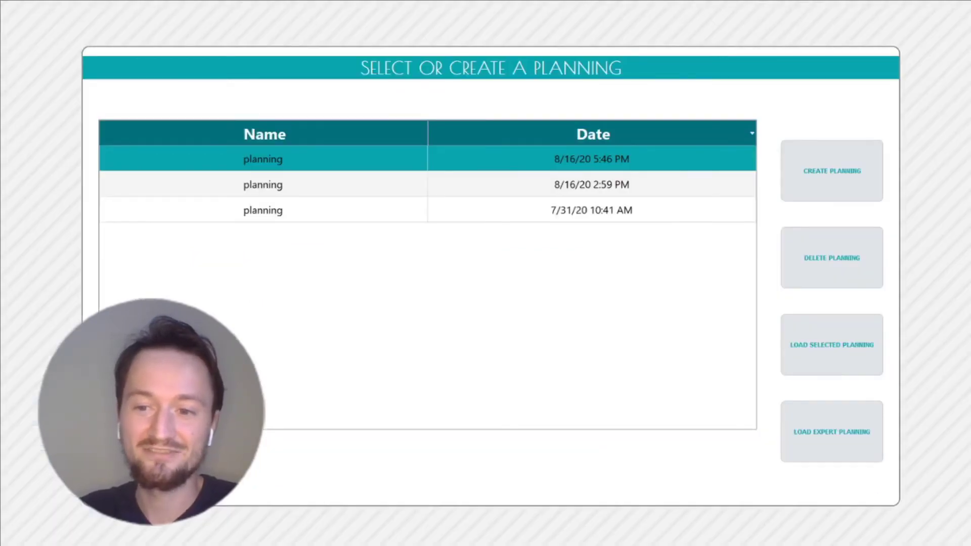
{"action": "left_click", "coordinate": [832, 345]}
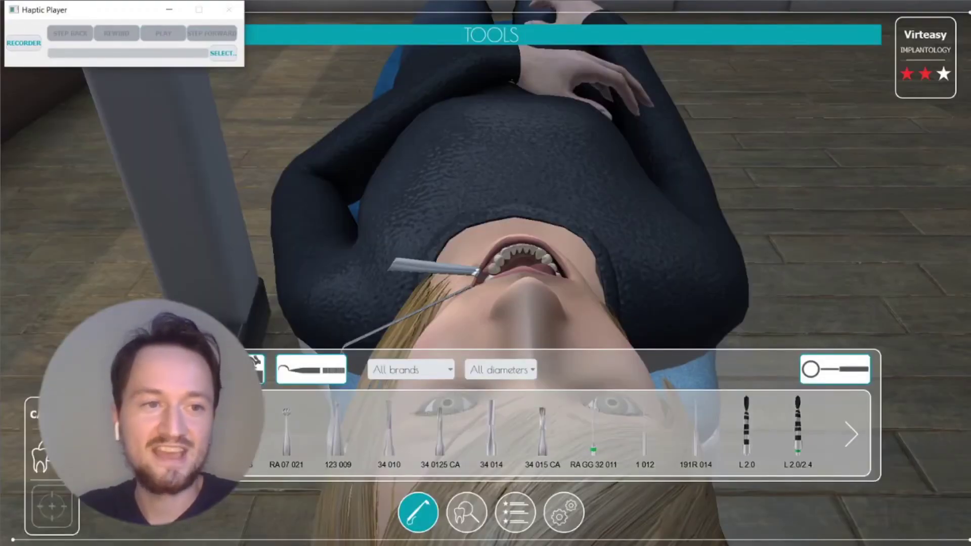
Start the haptic session recorder and minimize the Haptic Player window
{"action": "left_click", "coordinate": [24, 43]}
{"action": "left_click", "coordinate": [168, 10]}
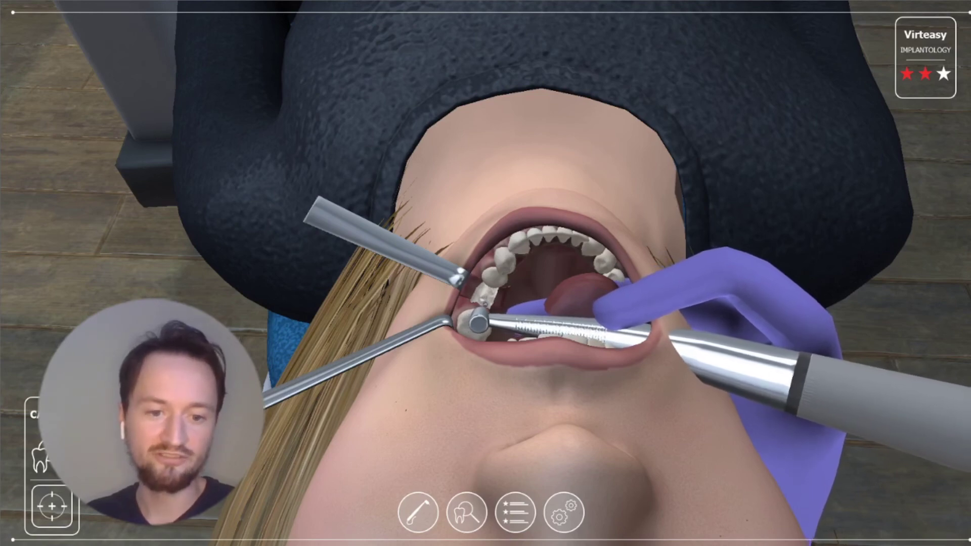
Drill with the S 2.0 pilot drill, then S 3.0/3.6, then switch to S 4.2/4.8
{"action": "left_click", "coordinate": [417, 512]}
{"action": "scroll", "coordinate": [539, 434], "scroll_direction": "right", "scroll_amount": 10}
{"action": "left_click", "coordinate": [284, 432]}
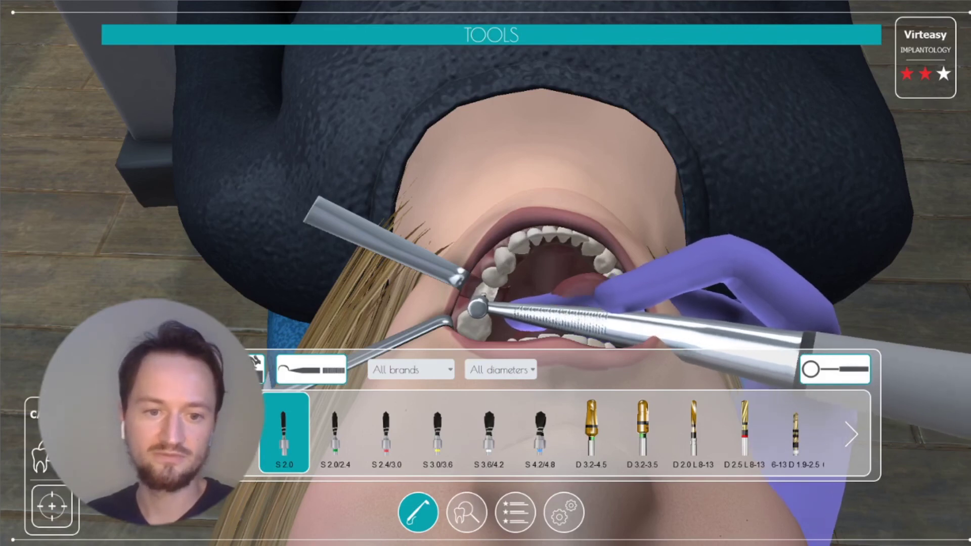
{"action": "left_click", "coordinate": [438, 432]}
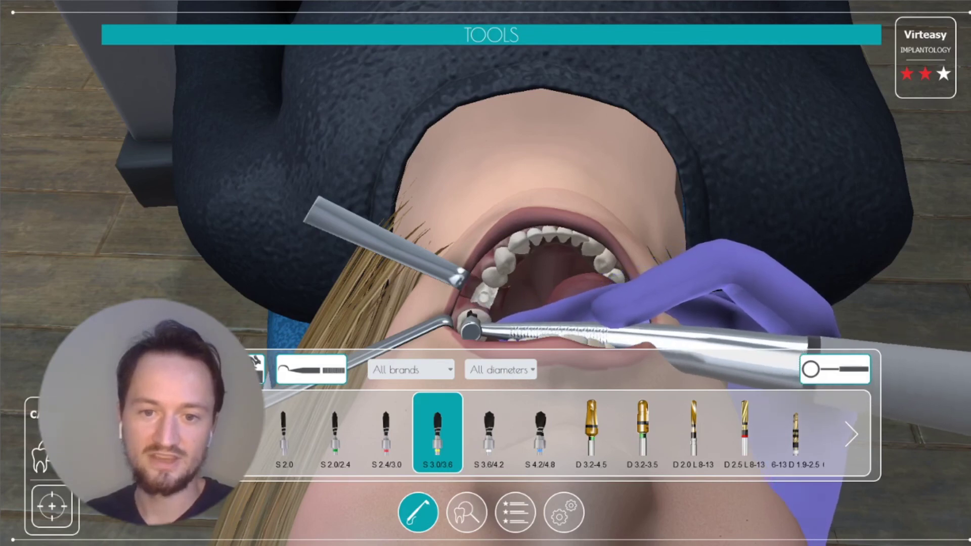
{"action": "left_click", "coordinate": [540, 433]}
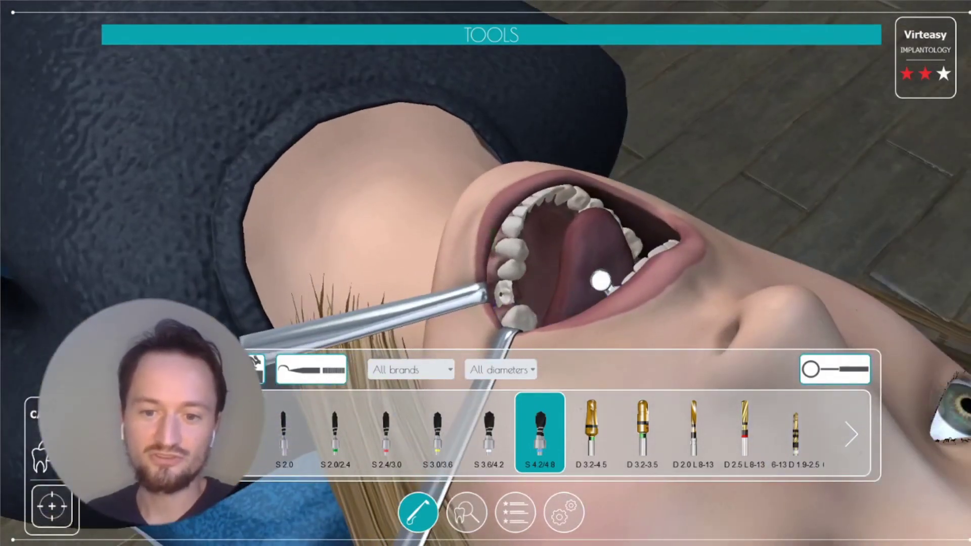
Enable the helper that shows the planned implant in the patient's mouth
{"action": "left_click", "coordinate": [467, 512]}
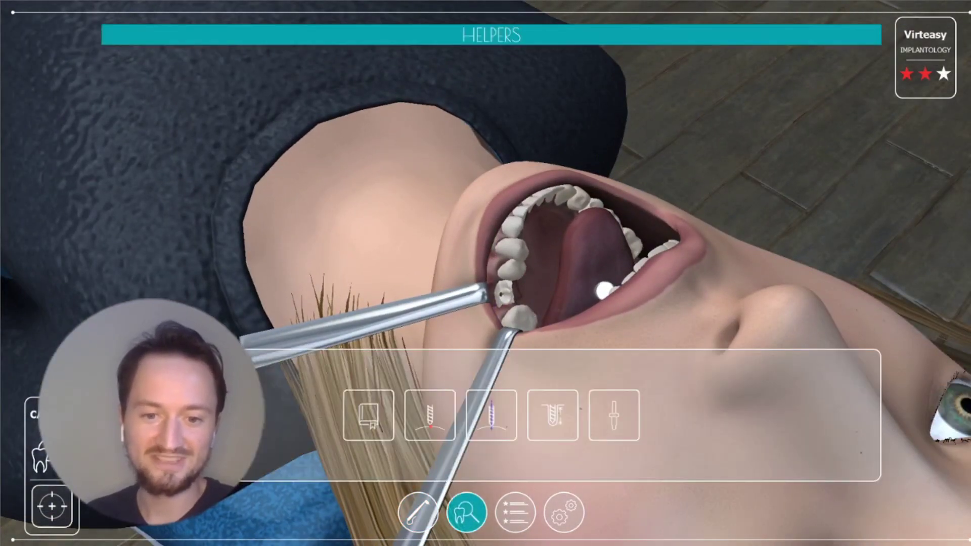
{"action": "left_click", "coordinate": [614, 414]}
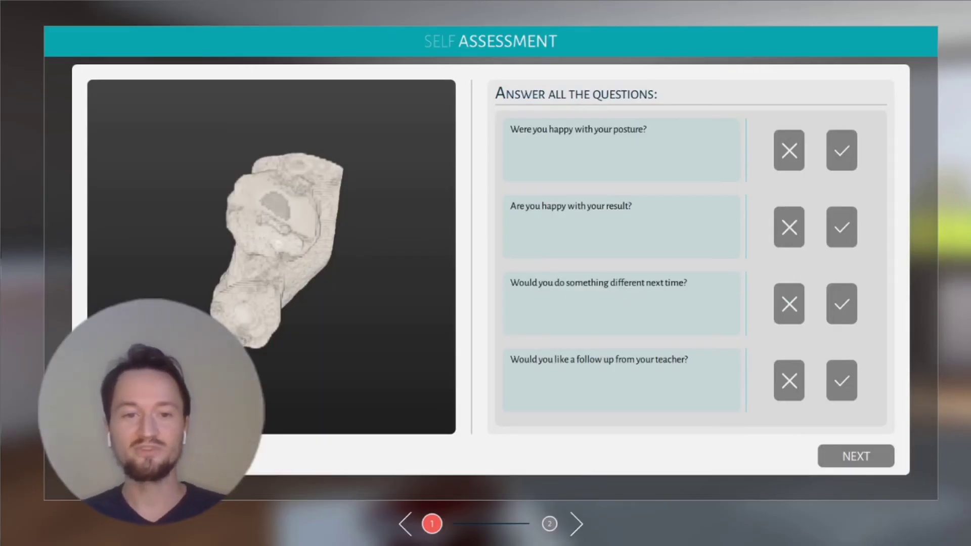
Answer yes on posture and changes next time, no on teacher follow-up, and continue
{"action": "left_click", "coordinate": [841, 150]}
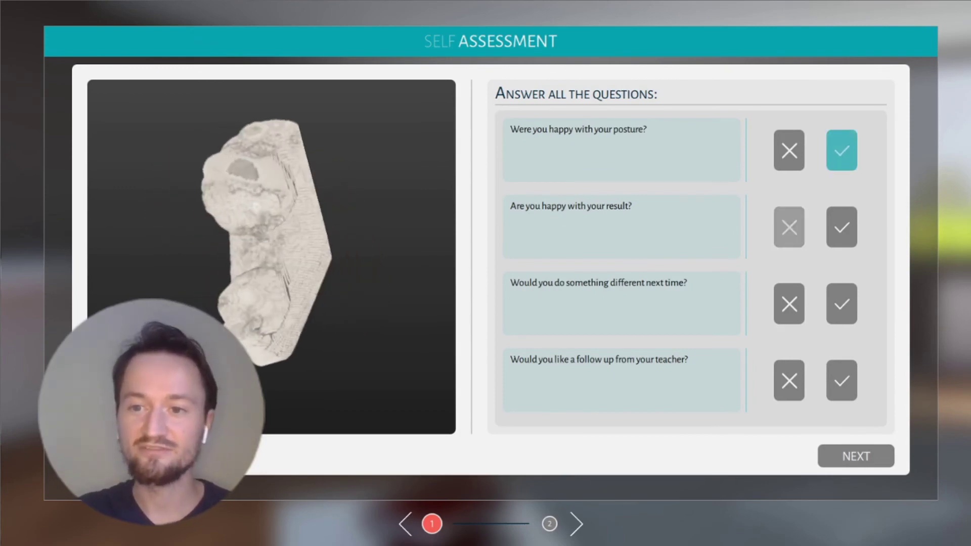
{"action": "left_click", "coordinate": [841, 304]}
{"action": "left_click", "coordinate": [789, 380]}
{"action": "left_click", "coordinate": [856, 456]}
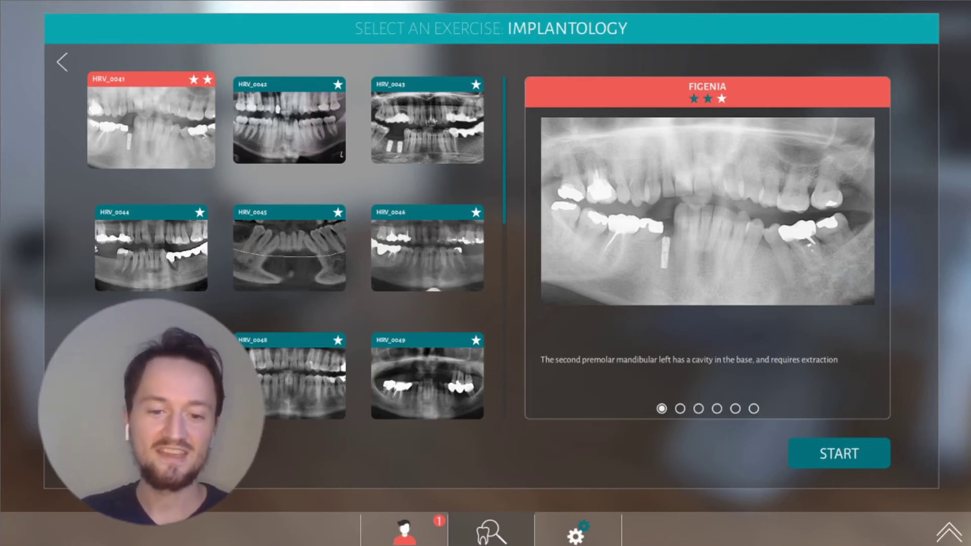
View the user profile, then return to the exercise category list
{"action": "left_click", "coordinate": [403, 530]}
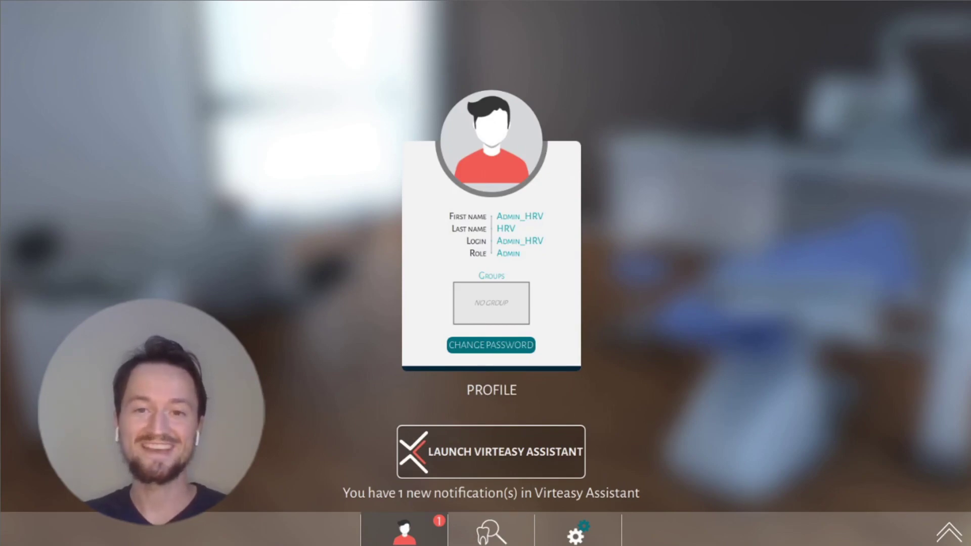
{"action": "left_click", "coordinate": [490, 530]}
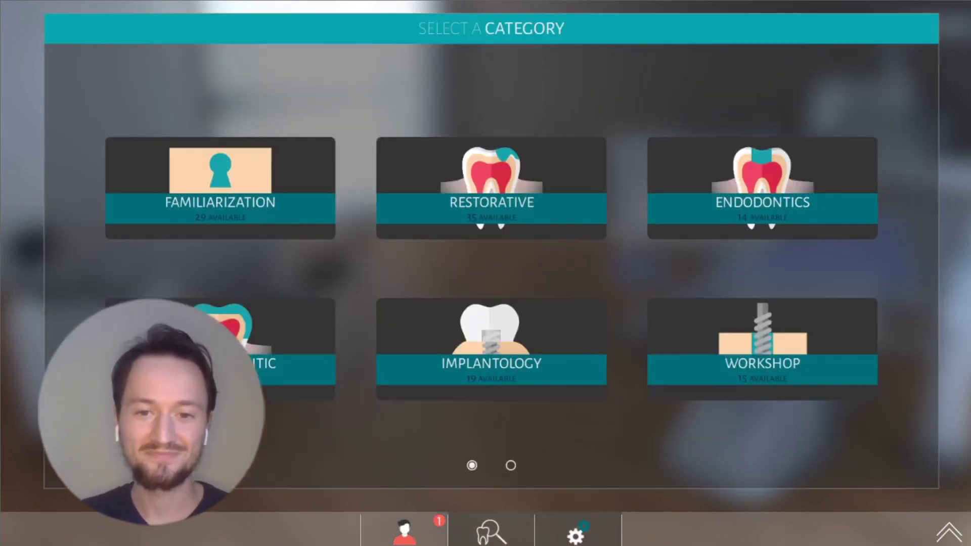